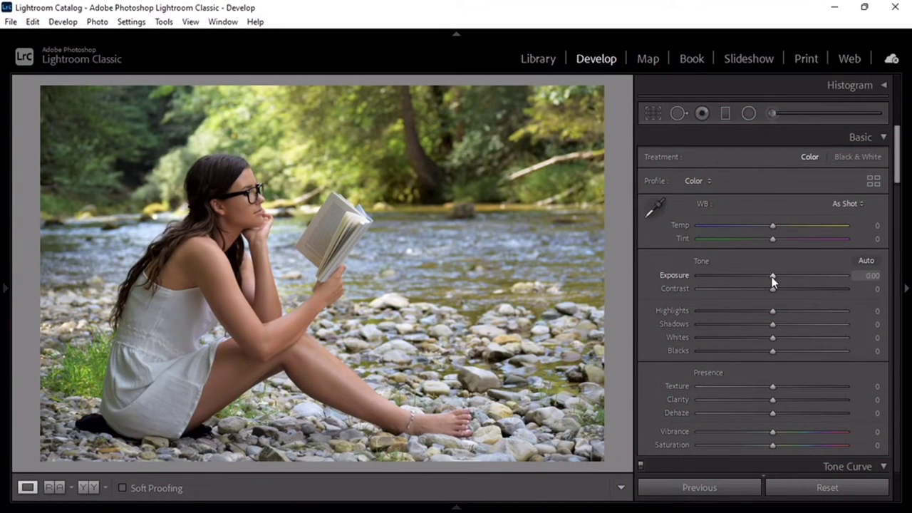
- Raise Exposure to +0.10 and step Contrast up toward +45
{"action": "left_click_drag", "start_coordinate": [772, 278], "coordinate": [770, 288]}
{"action": "key", "text": "Up"}
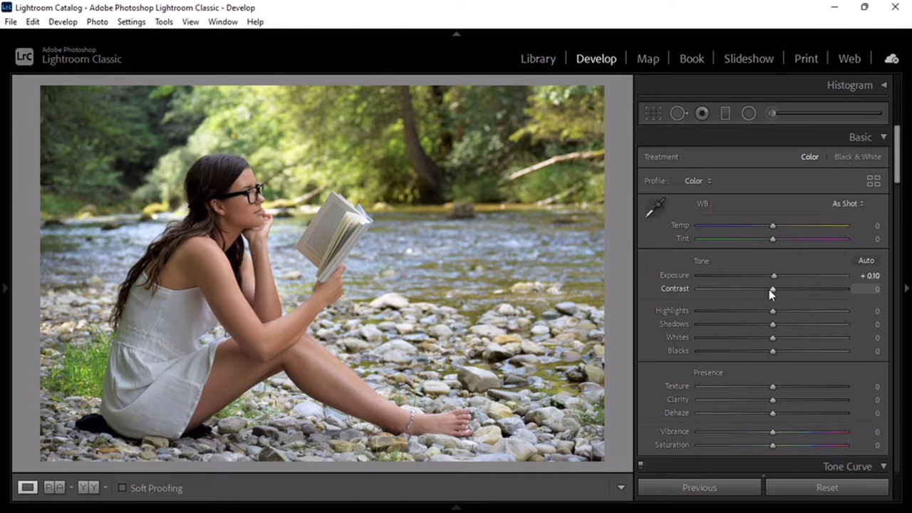
{"action": "key", "text": "Up"}
{"action": "key", "text": "Up"}
{"action": "key", "text": "Up"}
{"action": "key", "text": "Up"}
{"action": "key", "text": "Up"}
{"action": "key", "text": "Up"}
{"action": "key", "text": "Up"}
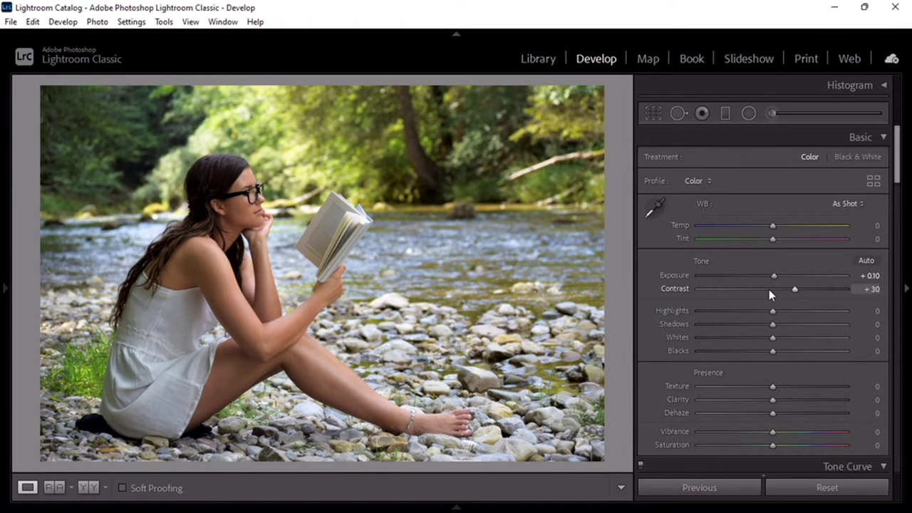
{"action": "key", "text": "Up"}
{"action": "key", "text": "Up"}
- Pull Highlights down to -48
{"action": "key", "text": "Down"}
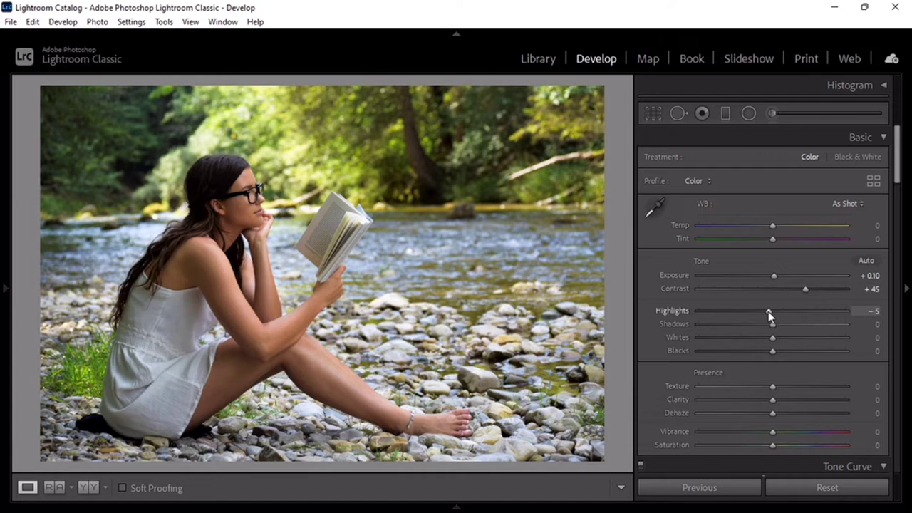
{"action": "key", "text": "Down"}
{"action": "key", "text": "Down"}
{"action": "key", "text": "Down"}
{"action": "key", "text": "Down"}
{"action": "key", "text": "Down"}
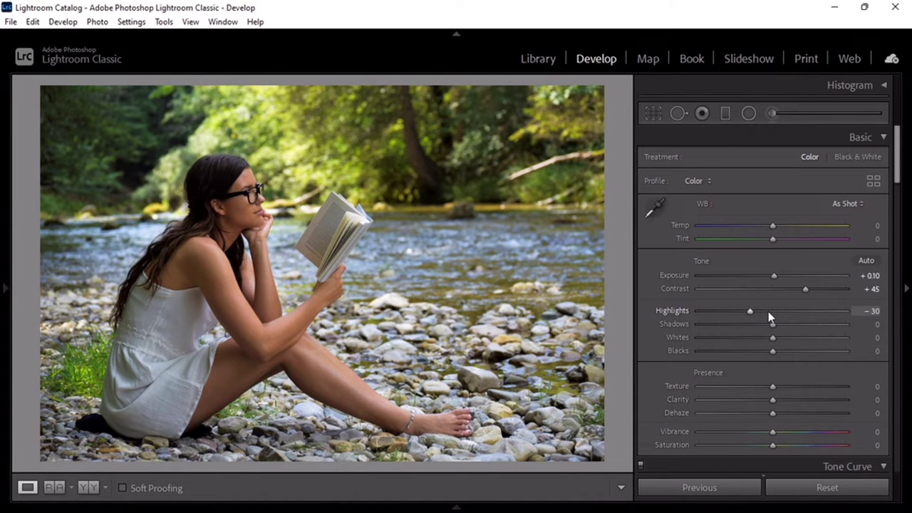
{"action": "key", "text": "Down"}
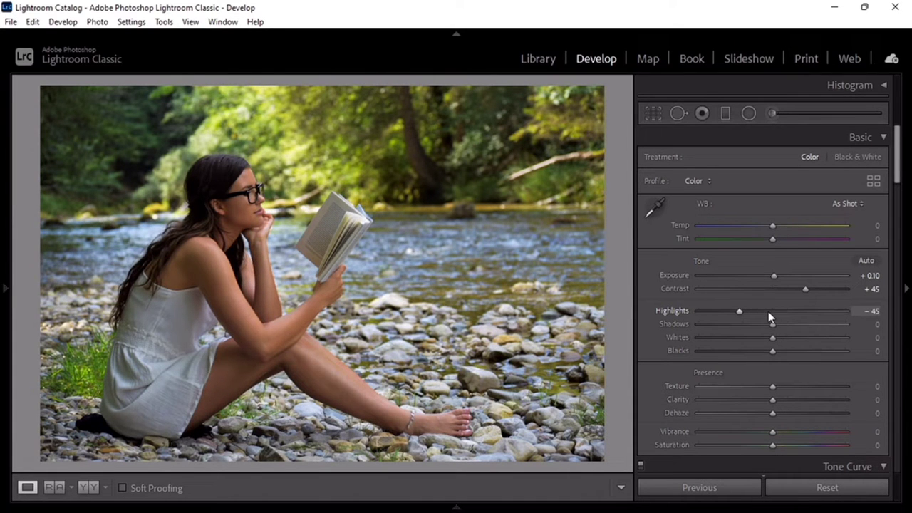
{"action": "key", "text": "Down"}
{"action": "left_click_drag", "start_coordinate": [735, 312], "coordinate": [737, 312]}
- Lift Shadows to +60 and raise Blacks slightly to +15
{"action": "key", "text": "Up"}
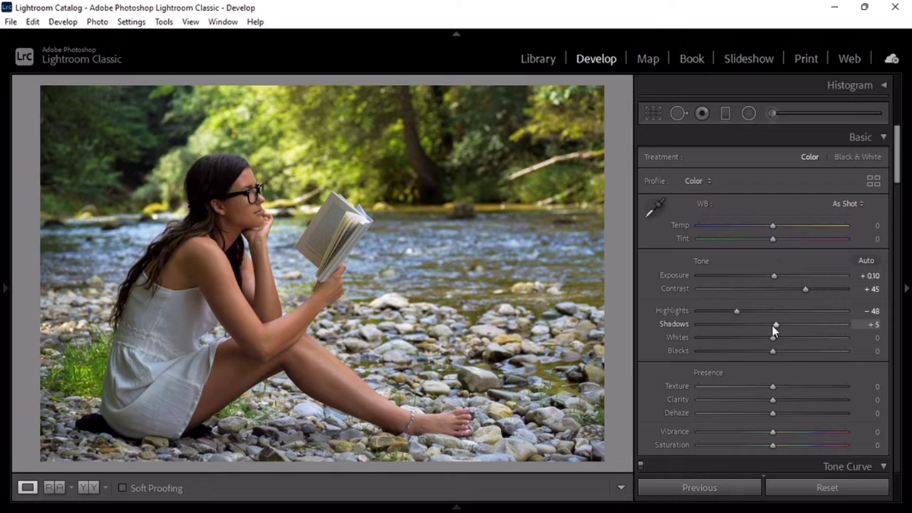
{"action": "key", "text": "Up"}
{"action": "key", "text": "Up"}
{"action": "key", "text": "Up"}
{"action": "key", "text": "Up"}
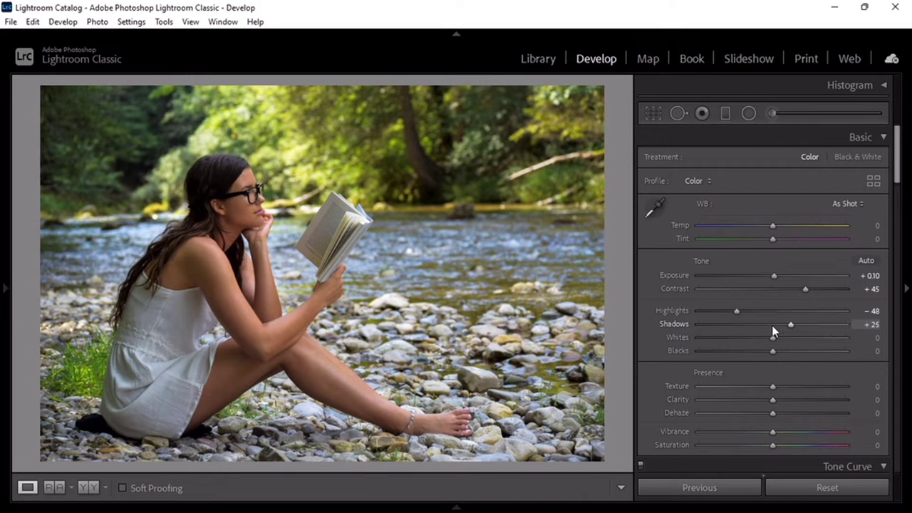
{"action": "key", "text": "Up"}
{"action": "key", "text": "Up"}
{"action": "key", "text": "Up"}
{"action": "key", "text": "Up"}
{"action": "key", "text": "Up"}
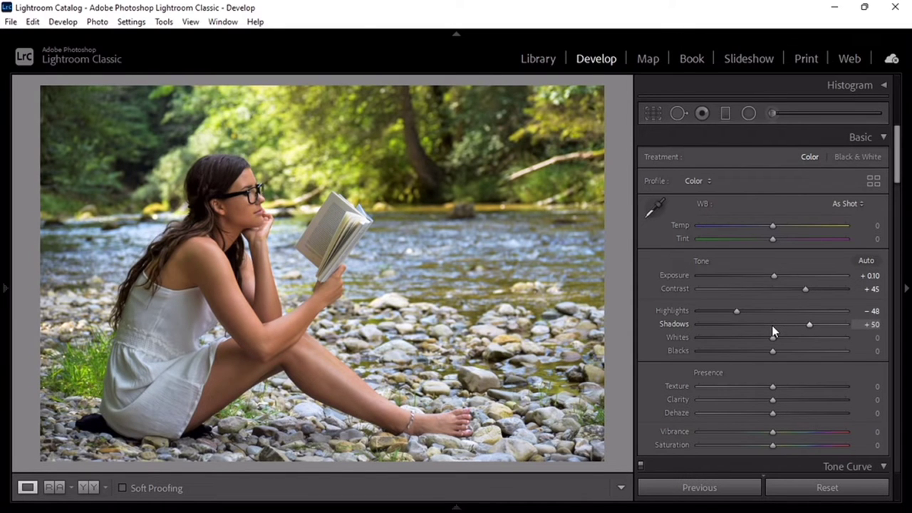
{"action": "key", "text": "Up"}
{"action": "key", "text": "Up"}
{"action": "left_click_drag", "start_coordinate": [773, 338], "coordinate": [699, 350]}
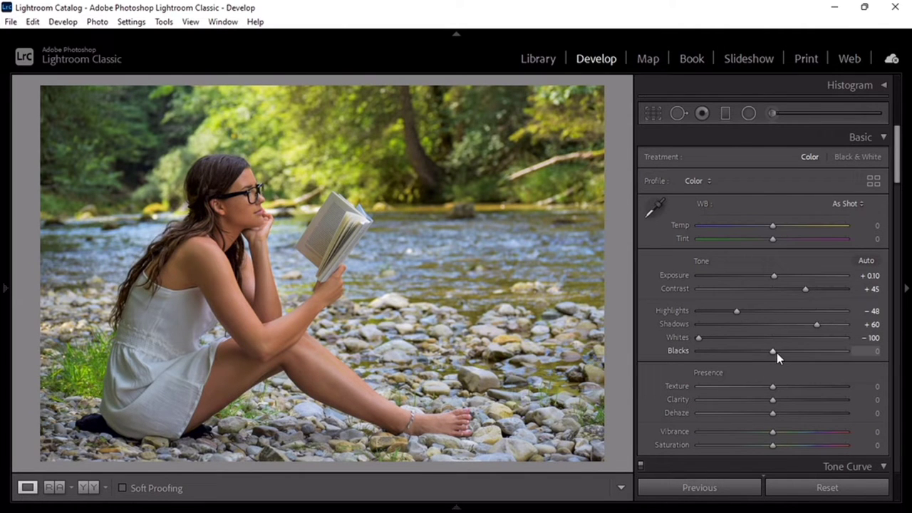
{"action": "key", "text": "Up"}
{"action": "key", "text": "Up"}
{"action": "key", "text": "Down"}
{"action": "left_click_drag", "start_coordinate": [778, 349], "coordinate": [783, 353]}
- Lift the tone curve's black point, then add shadow and midtone points
{"action": "scroll", "coordinate": [827, 380], "scroll_direction": "down", "scroll_amount": 5}
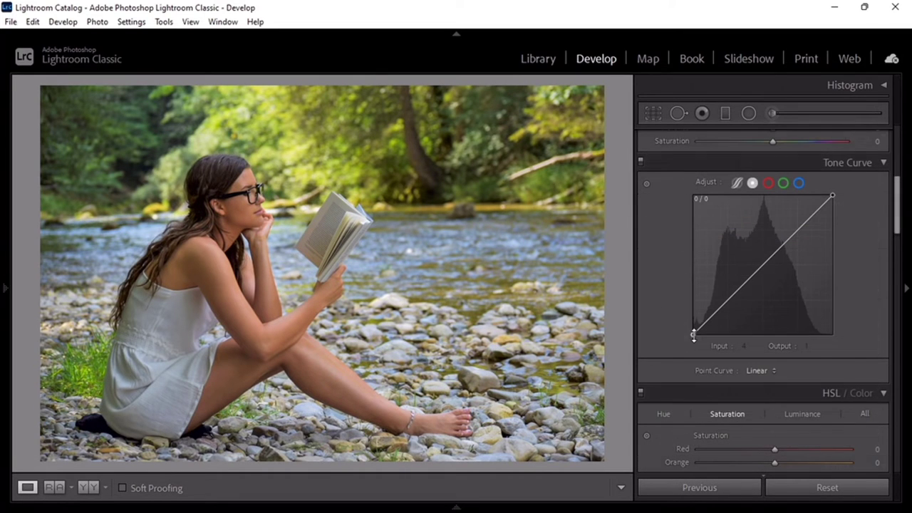
{"action": "left_click_drag", "start_coordinate": [693, 336], "coordinate": [694, 330]}
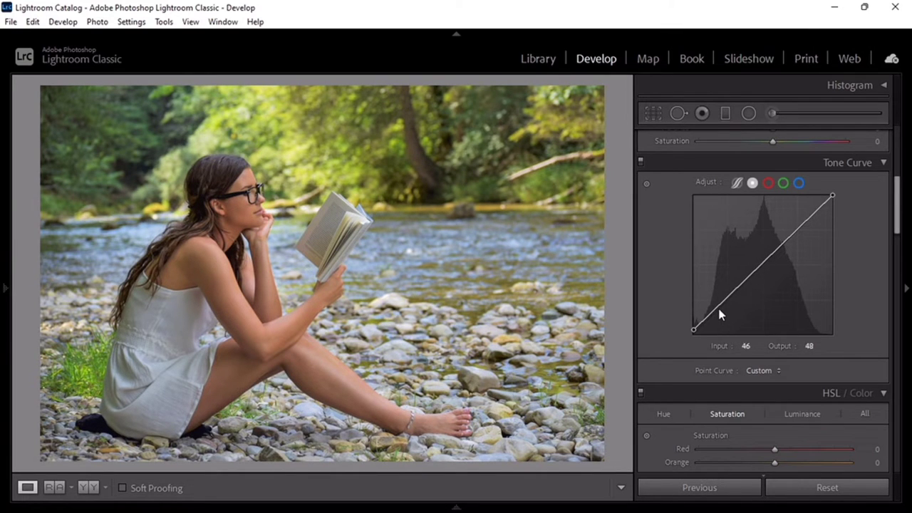
{"action": "left_click_drag", "start_coordinate": [722, 303], "coordinate": [726, 309]}
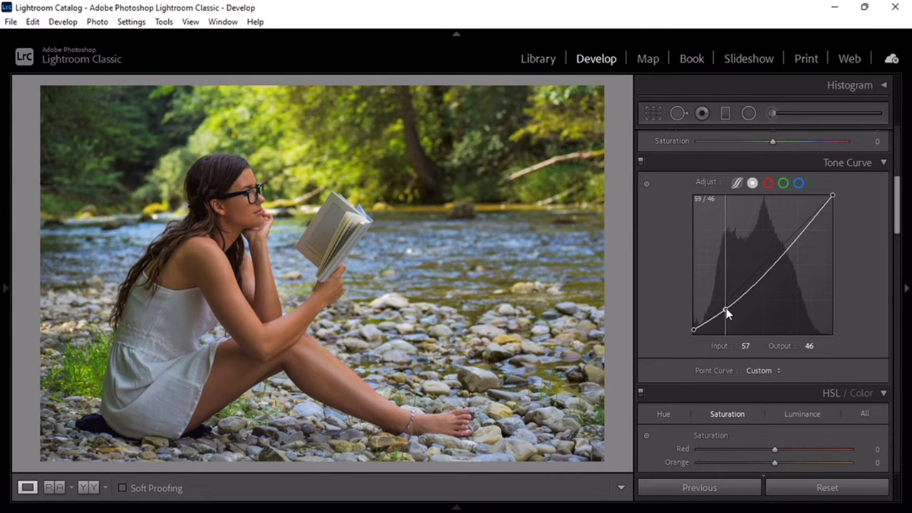
{"action": "left_click", "coordinate": [765, 278]}
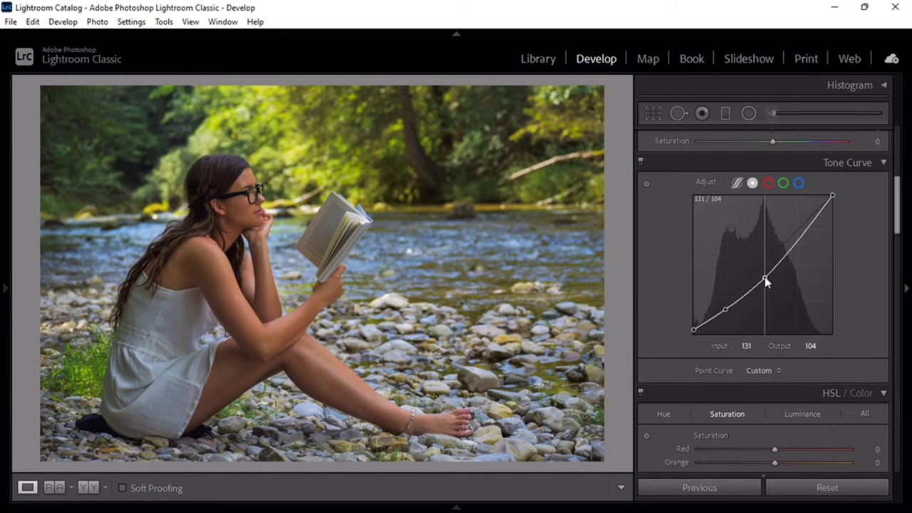
{"action": "left_click_drag", "start_coordinate": [765, 277], "coordinate": [765, 275]}
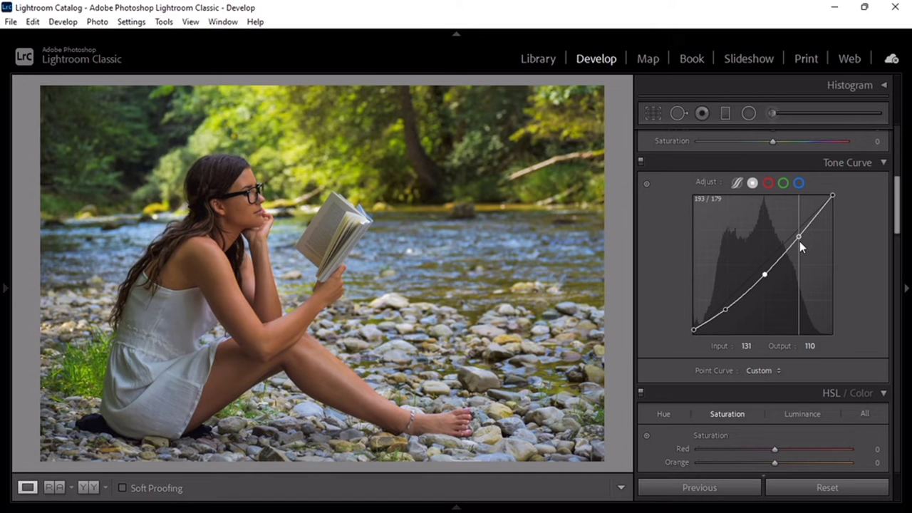
- Add an upper curve point and refine points to darken shadows and brighter tones
{"action": "left_click", "coordinate": [799, 240]}
{"action": "left_click_drag", "start_coordinate": [799, 238], "coordinate": [797, 235]}
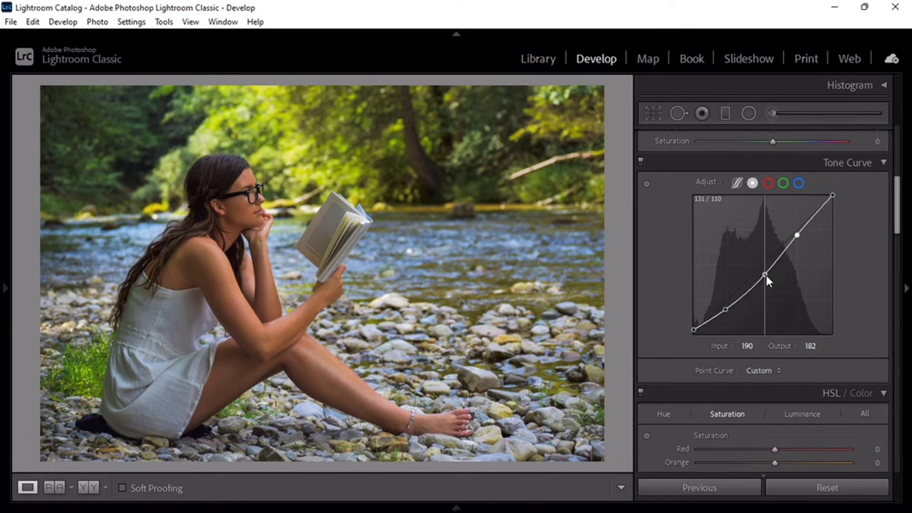
{"action": "left_click_drag", "start_coordinate": [766, 274], "coordinate": [766, 276]}
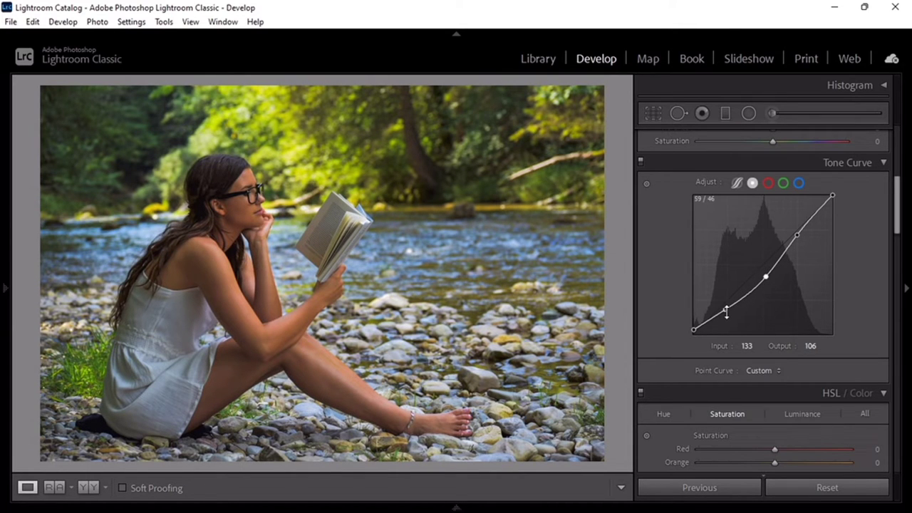
{"action": "left_click_drag", "start_coordinate": [726, 311], "coordinate": [696, 332]}
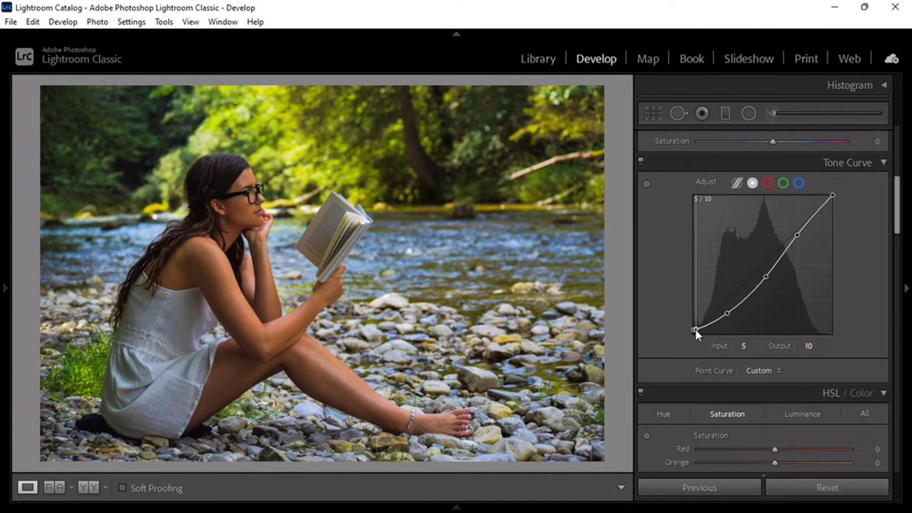
{"action": "left_click_drag", "start_coordinate": [696, 332], "coordinate": [695, 330]}
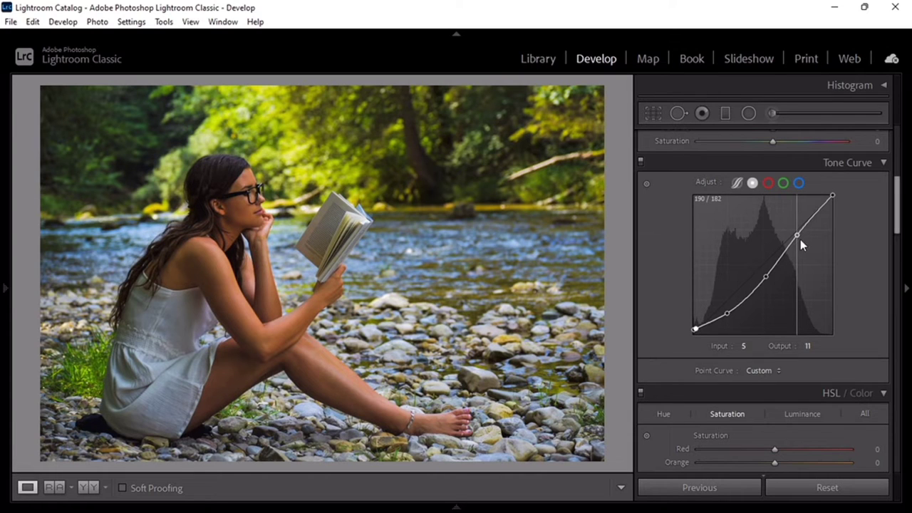
{"action": "left_click_drag", "start_coordinate": [800, 240], "coordinate": [801, 237]}
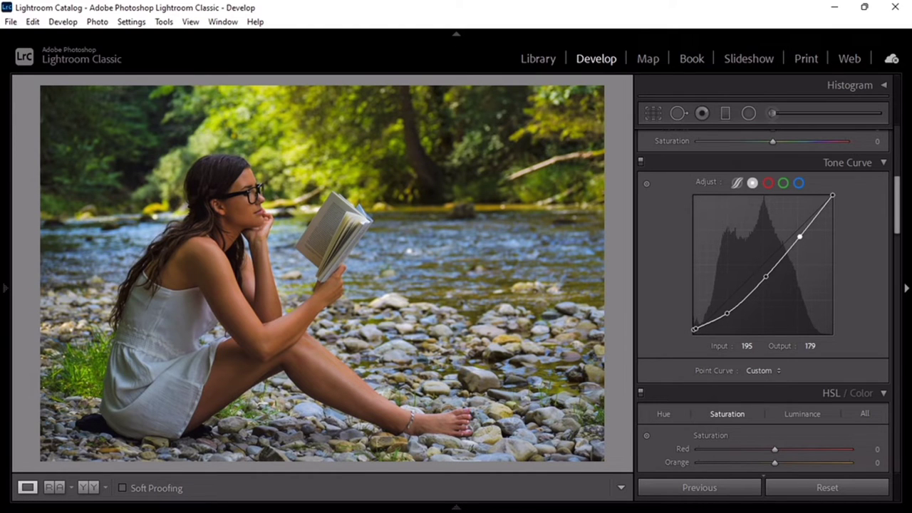
- Set white balance Temp to -8 and Tint to +24
{"action": "scroll", "coordinate": [768, 225], "scroll_direction": "up", "scroll_amount": 5}
{"action": "mouse_move", "coordinate": [768, 225]}
{"action": "left_mouse_down"}
{"action": "mouse_move", "coordinate": [760, 226]}
{"action": "mouse_move", "coordinate": [776, 244]}
{"action": "left_mouse_up"}
{"action": "scroll", "coordinate": [775, 244], "scroll_direction": "up", "scroll_amount": 2}
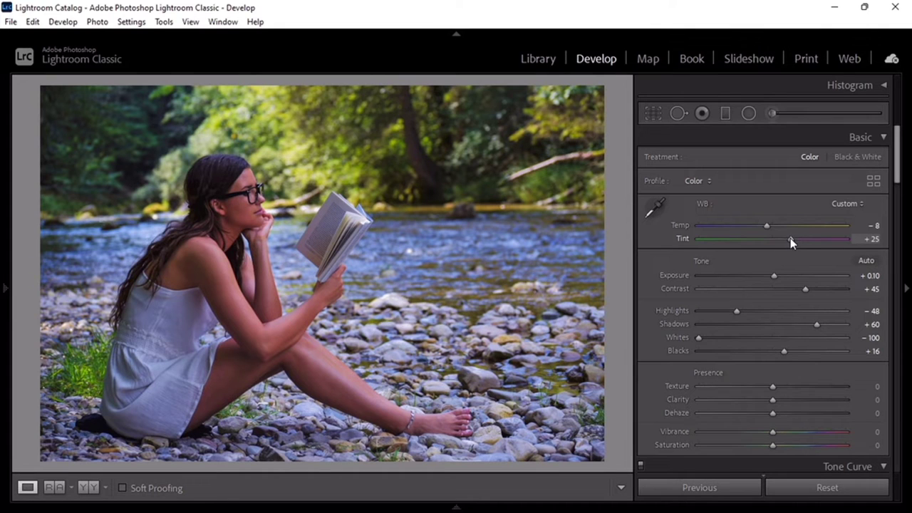
{"action": "left_click_drag", "start_coordinate": [791, 239], "coordinate": [791, 240]}
- Set Vibrance to +68 and Saturation to -16 in Presence
{"action": "scroll", "coordinate": [822, 267], "scroll_direction": "down", "scroll_amount": 5}
{"action": "scroll", "coordinate": [775, 243], "scroll_direction": "up", "scroll_amount": 1}
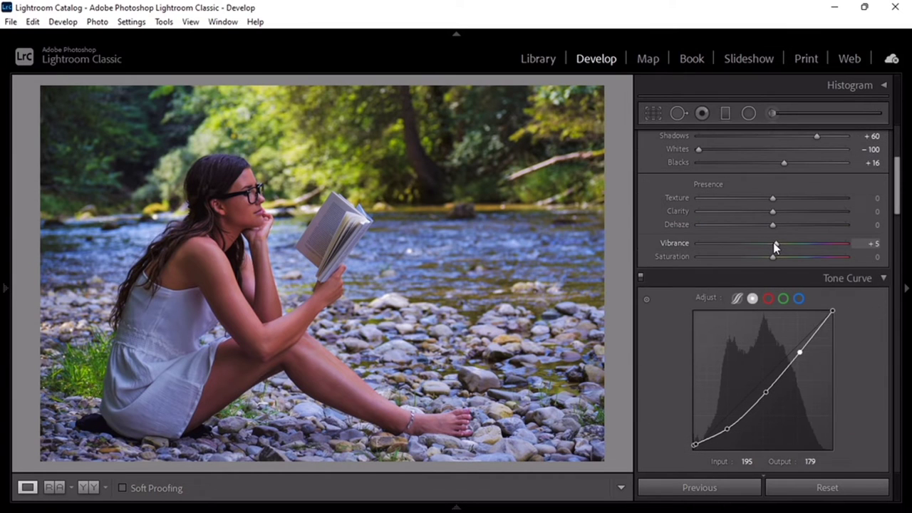
{"action": "scroll", "coordinate": [775, 244], "scroll_direction": "up", "scroll_amount": 1}
{"action": "scroll", "coordinate": [775, 244], "scroll_direction": "up", "scroll_amount": 2}
{"action": "scroll", "coordinate": [775, 244], "scroll_direction": "up", "scroll_amount": 1}
{"action": "scroll", "coordinate": [773, 242], "scroll_direction": "up", "scroll_amount": 4}
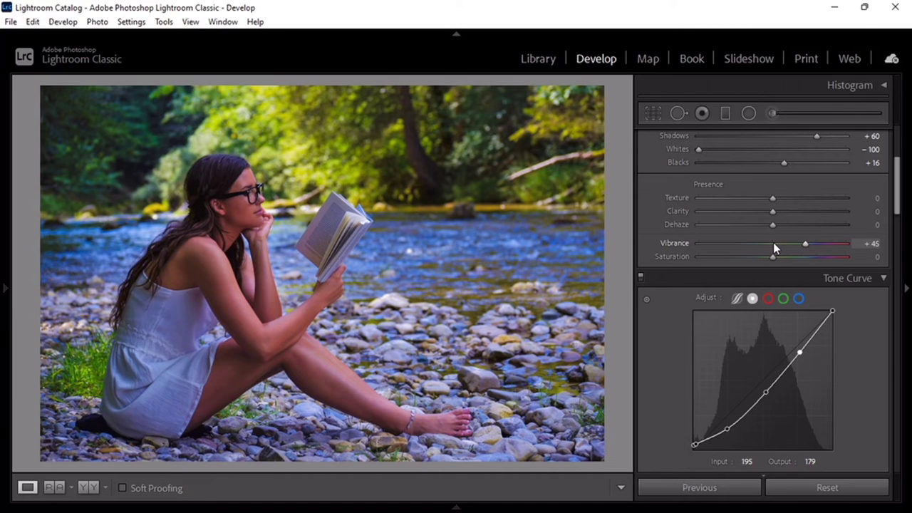
{"action": "scroll", "coordinate": [773, 242], "scroll_direction": "up", "scroll_amount": 1}
{"action": "scroll", "coordinate": [773, 243], "scroll_direction": "up", "scroll_amount": 1}
{"action": "scroll", "coordinate": [773, 243], "scroll_direction": "up", "scroll_amount": 1}
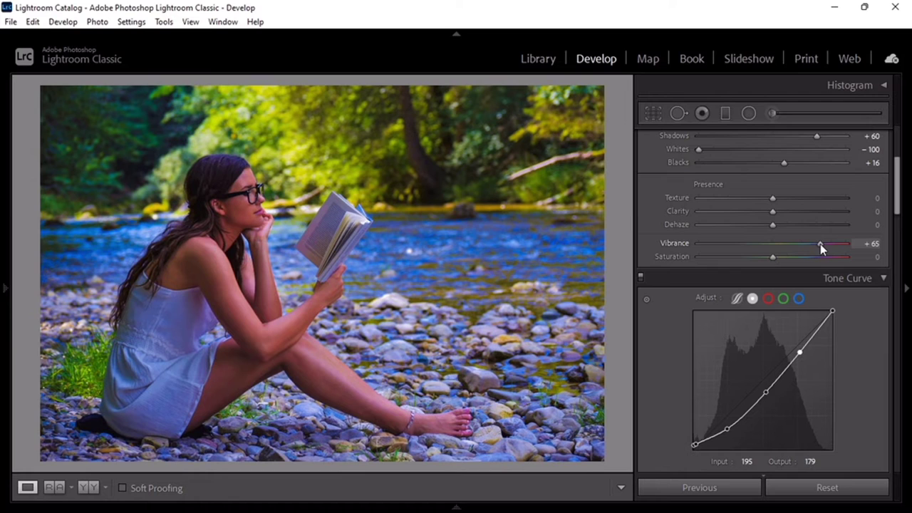
{"action": "left_click_drag", "start_coordinate": [820, 244], "coordinate": [823, 244]}
{"action": "scroll", "coordinate": [775, 258], "scroll_direction": "down", "scroll_amount": 2}
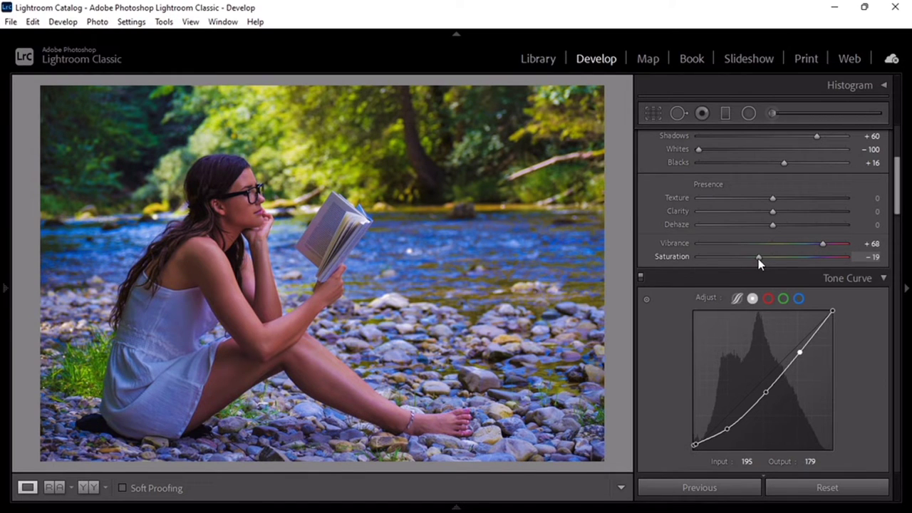
{"action": "left_click_drag", "start_coordinate": [759, 260], "coordinate": [761, 261]}
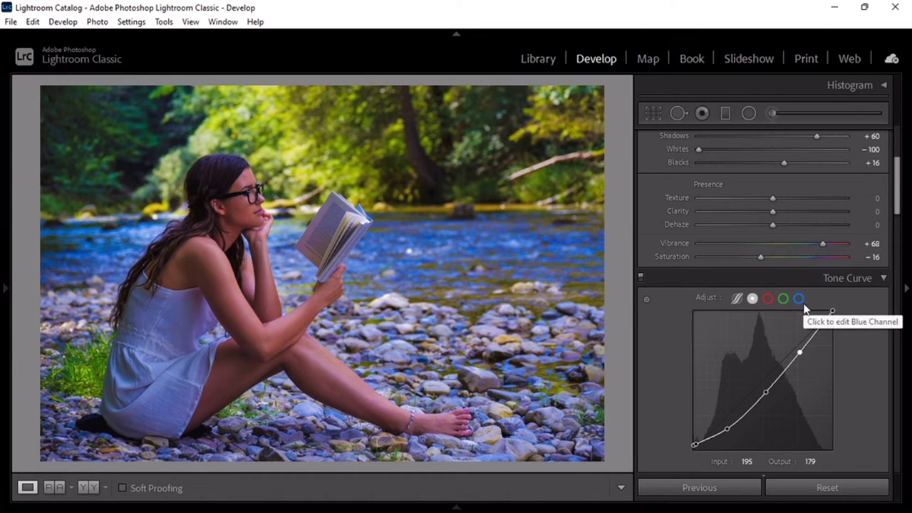
- Set HSL Red Hue to -6 and Red Saturation to -6
{"action": "scroll", "coordinate": [846, 241], "scroll_direction": "down", "scroll_amount": 5}
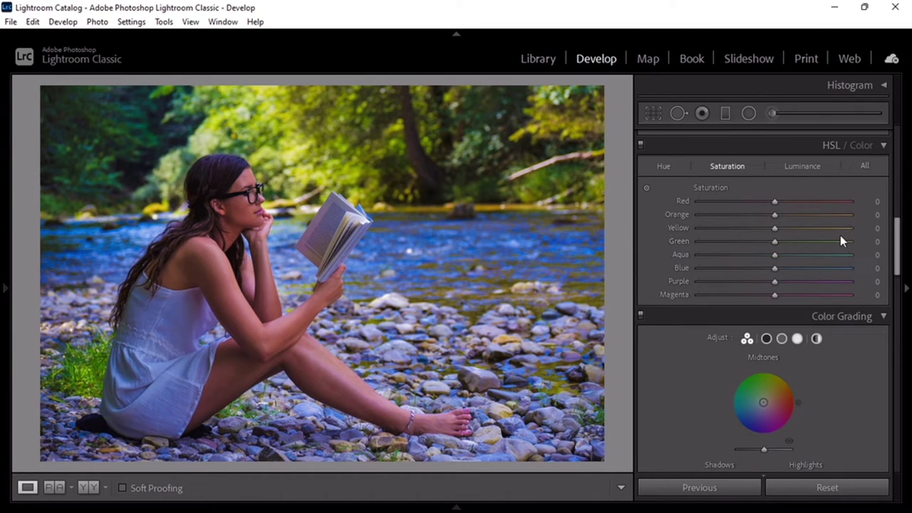
{"action": "left_click_drag", "start_coordinate": [775, 201], "coordinate": [739, 202]}
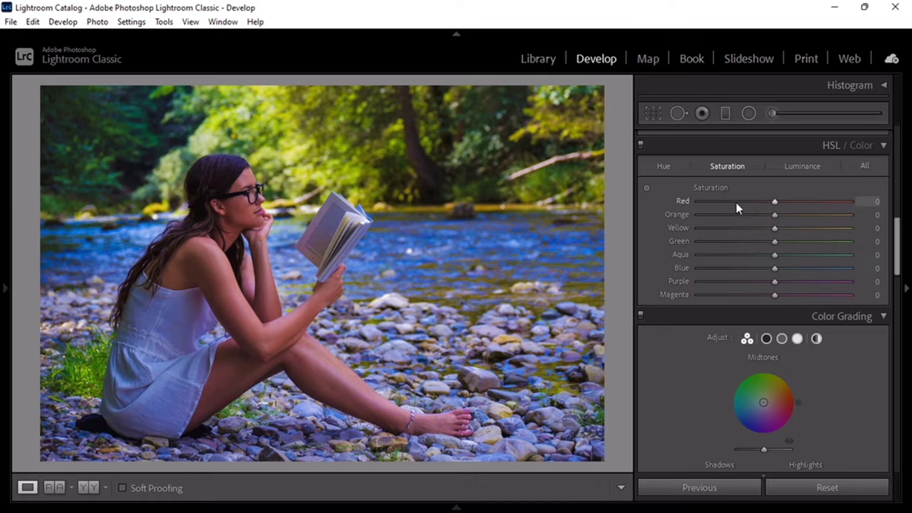
{"action": "left_click", "coordinate": [671, 165]}
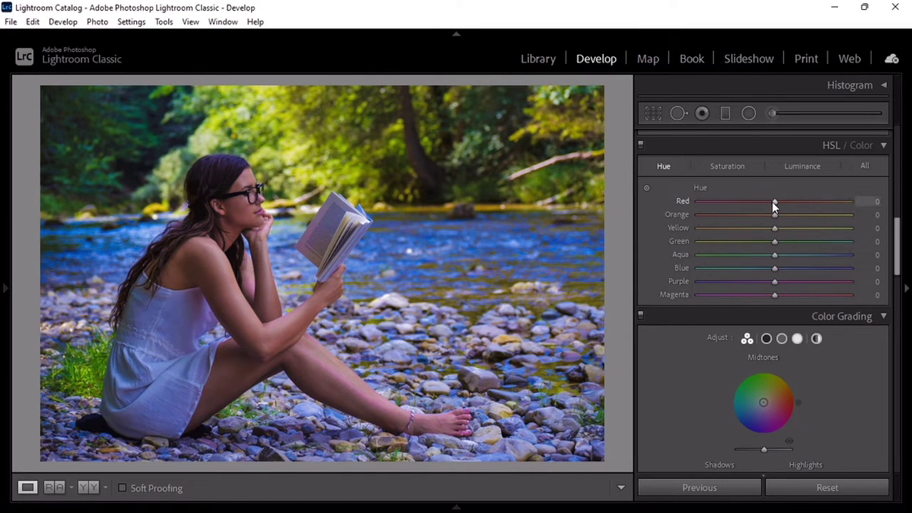
{"action": "key", "text": "Down"}
{"action": "key", "text": "Down"}
{"action": "key", "text": "Down"}
{"action": "left_click_drag", "start_coordinate": [774, 206], "coordinate": [771, 206]}
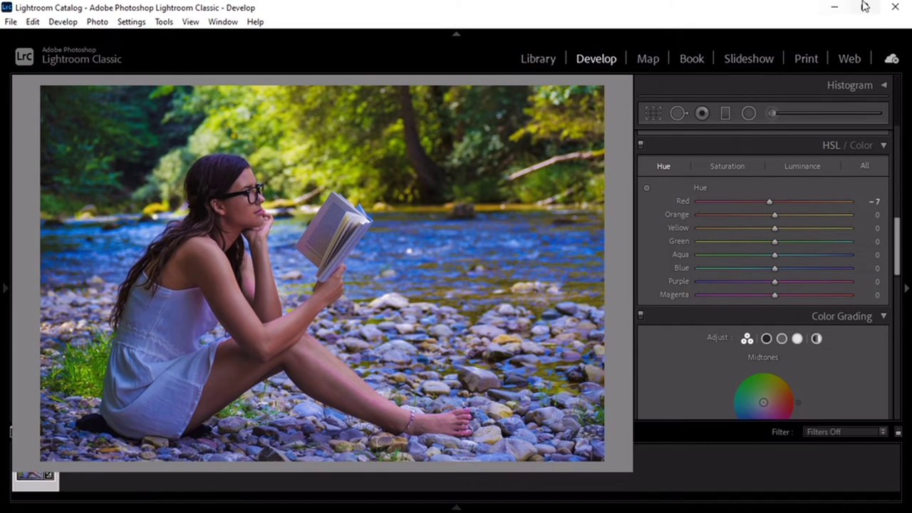
{"action": "left_click_drag", "start_coordinate": [772, 207], "coordinate": [773, 207]}
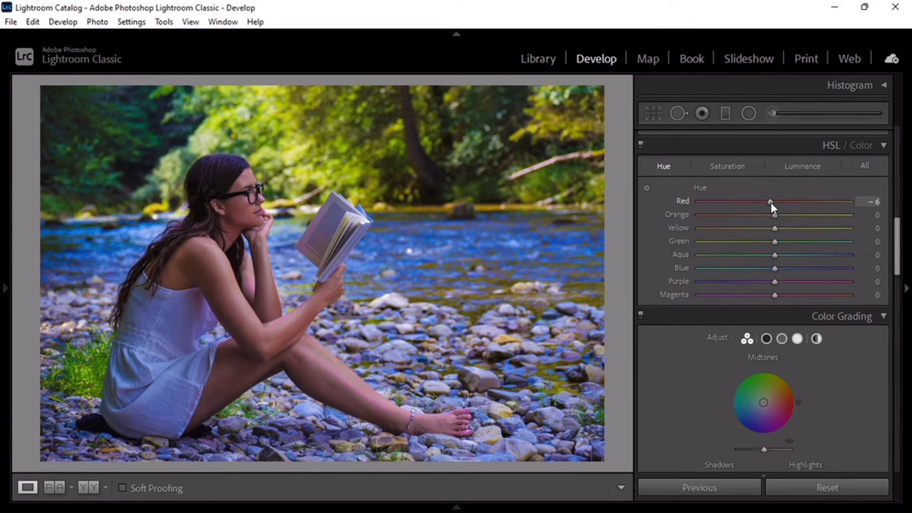
{"action": "key", "text": "ctrl+alt+3"}
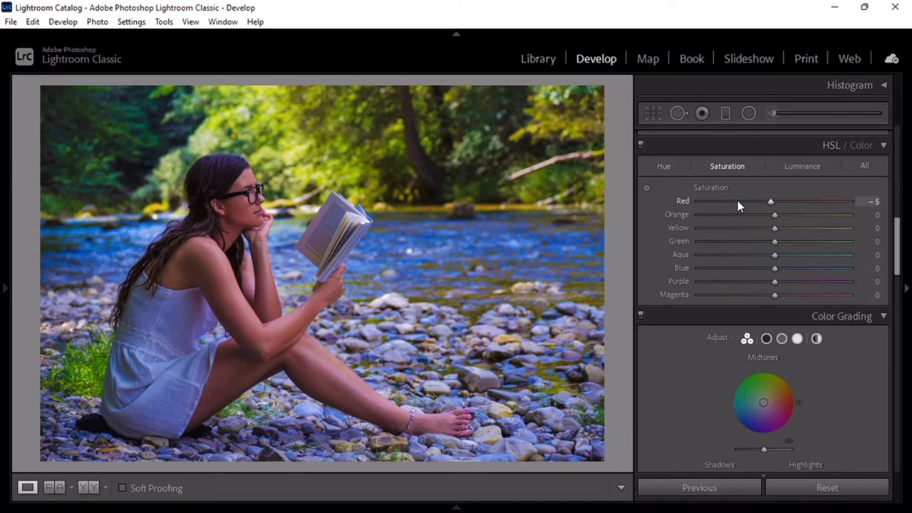
{"action": "left_click_drag", "start_coordinate": [774, 203], "coordinate": [771, 203]}
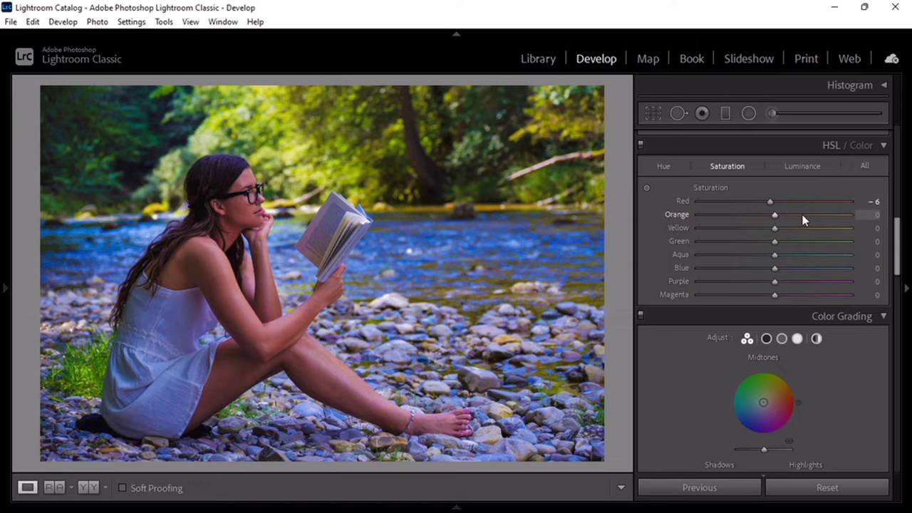
- Set Orange Hue -10, Orange Saturation about +18, and Orange Luminance +28
{"action": "key", "text": "ctrl+alt+shift+h"}
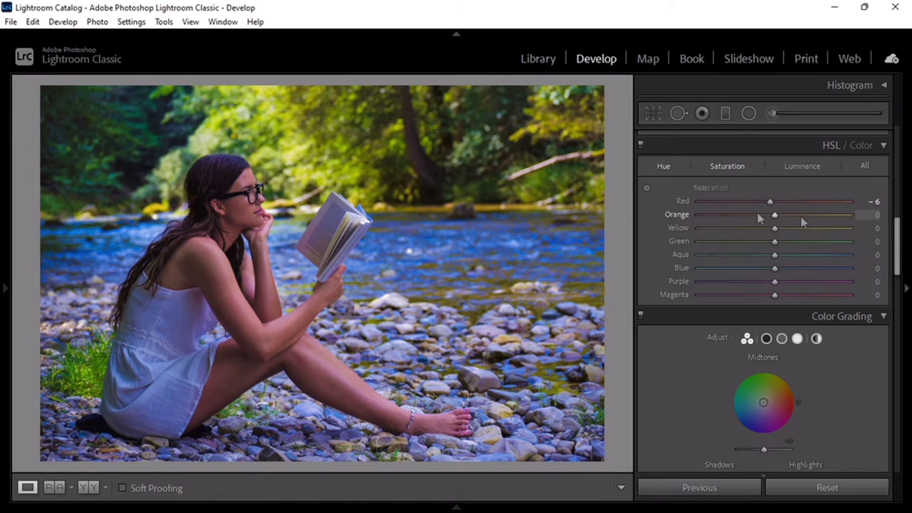
{"action": "left_click_drag", "start_coordinate": [775, 215], "coordinate": [759, 213]}
{"action": "key", "text": "shift+Up"}
{"action": "key", "text": "shift+Up"}
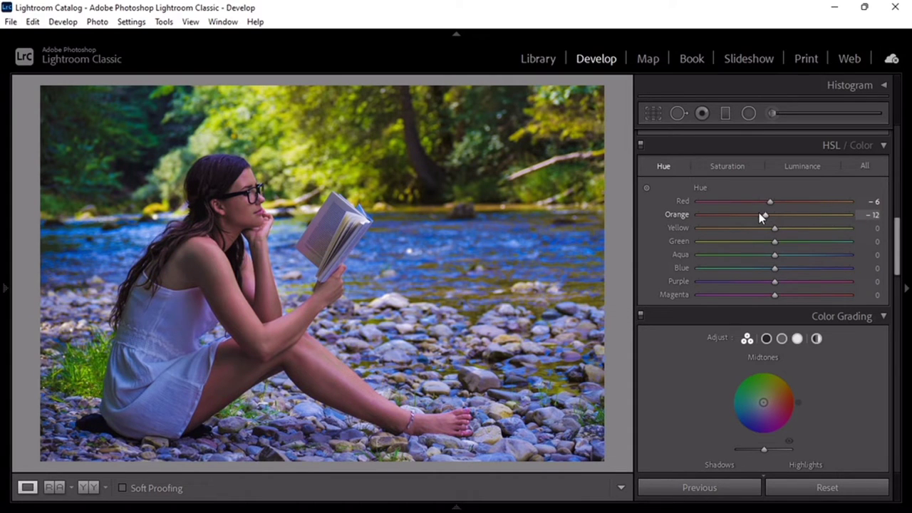
{"action": "key", "text": "ctrl+alt+shift+s"}
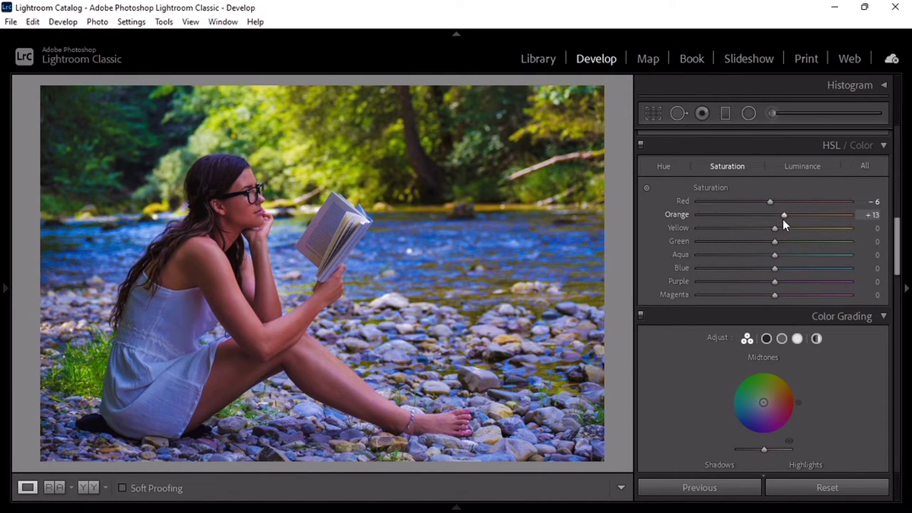
{"action": "left_click_drag", "start_coordinate": [784, 216], "coordinate": [787, 216]}
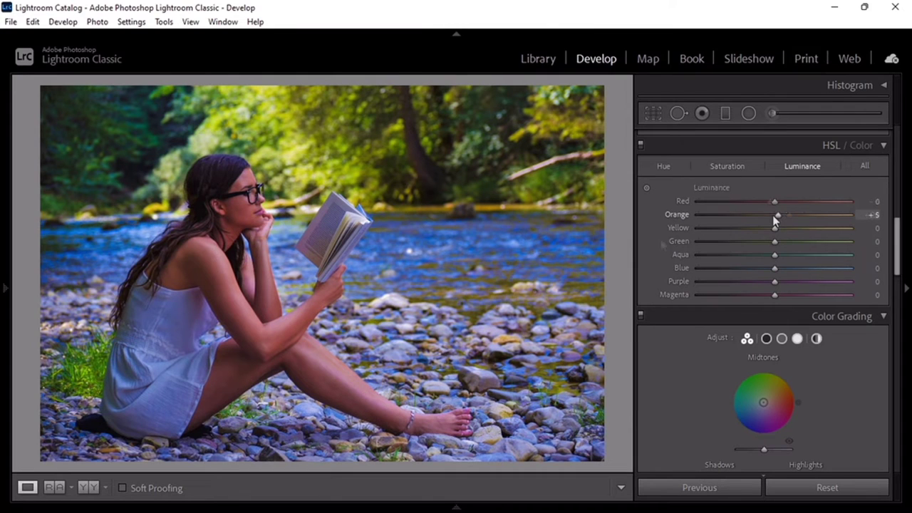
{"action": "scroll", "coordinate": [774, 220], "scroll_direction": "up", "scroll_amount": 2}
{"action": "scroll", "coordinate": [774, 220], "scroll_direction": "up", "scroll_amount": 1}
{"action": "scroll", "coordinate": [775, 220], "scroll_direction": "up", "scroll_amount": 2}
{"action": "left_click_drag", "start_coordinate": [798, 216], "coordinate": [795, 215]}
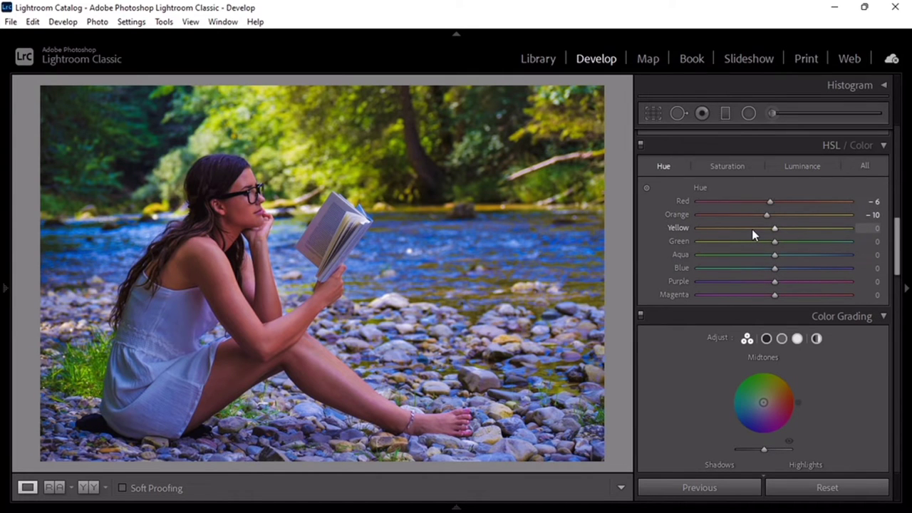
- Set Yellow Hue -50, fully desaturate yellows, and push Aqua Hue to +100
{"action": "left_click_drag", "start_coordinate": [754, 230], "coordinate": [737, 232]}
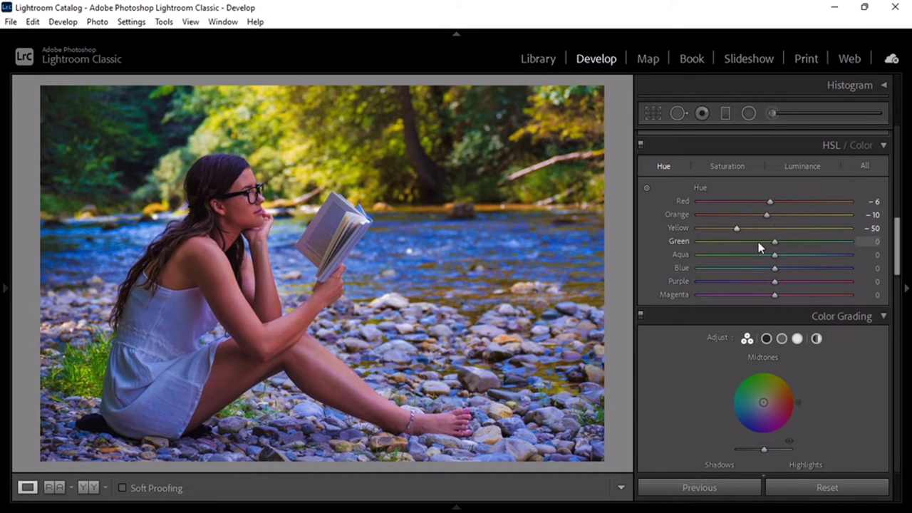
{"action": "left_click_drag", "start_coordinate": [735, 233], "coordinate": [690, 235]}
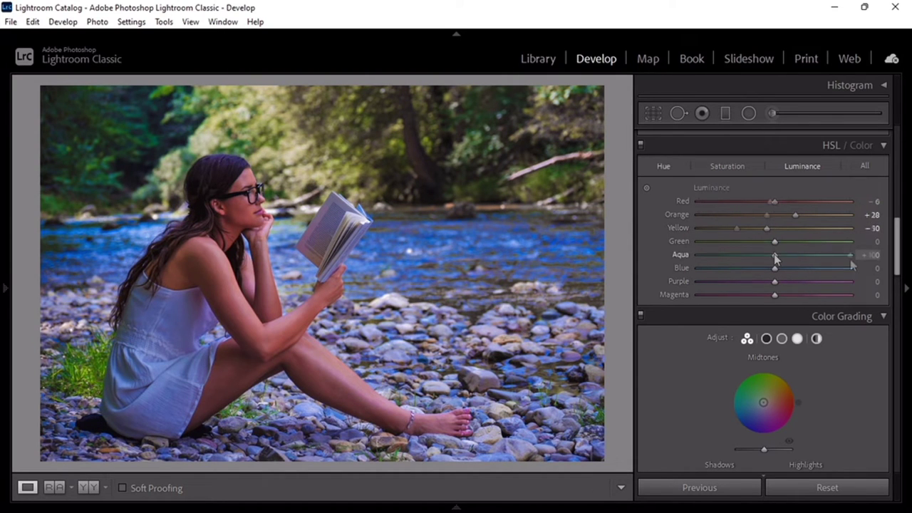
{"action": "left_click_drag", "start_coordinate": [775, 255], "coordinate": [851, 257]}
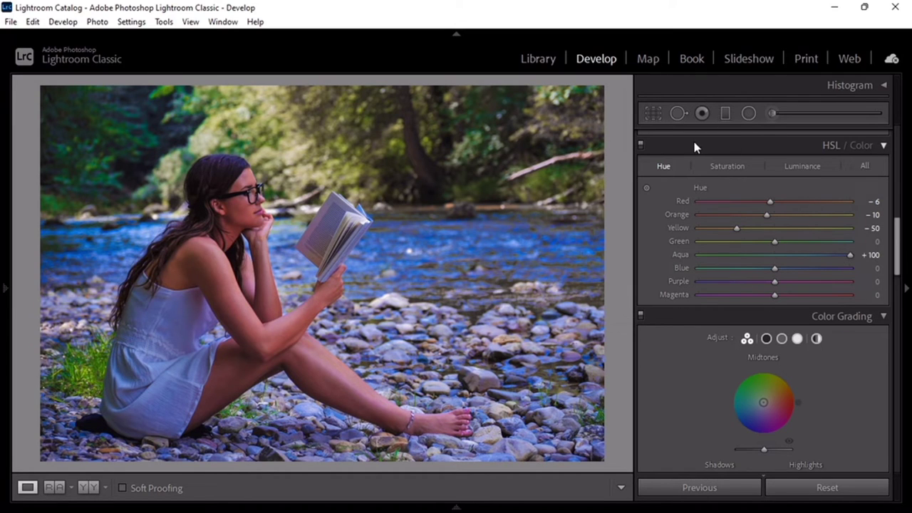
- Lower Aqua Saturation to -81
{"action": "left_click", "coordinate": [728, 163]}
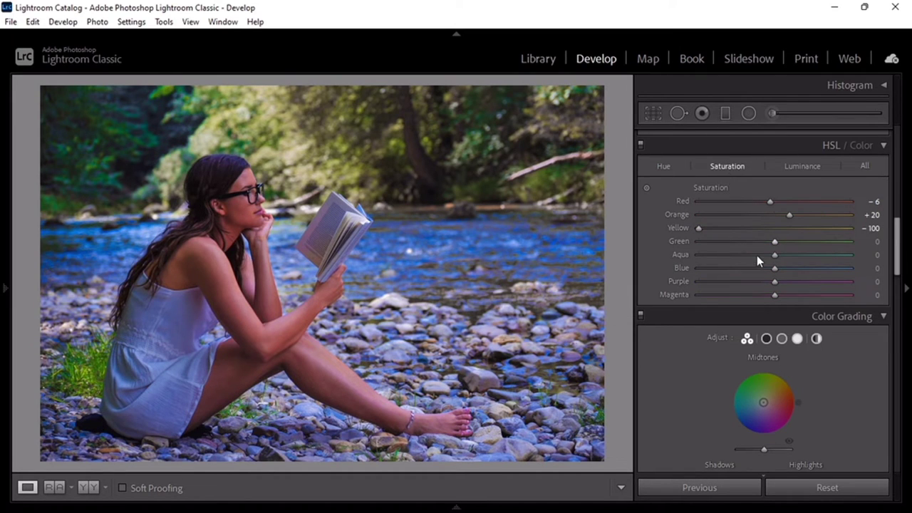
{"action": "left_click", "coordinate": [757, 256]}
{"action": "scroll", "coordinate": [757, 255], "scroll_direction": "down", "scroll_amount": 2}
{"action": "scroll", "coordinate": [757, 255], "scroll_direction": "down", "scroll_amount": 3}
{"action": "scroll", "coordinate": [757, 255], "scroll_direction": "down", "scroll_amount": 2}
{"action": "scroll", "coordinate": [757, 255], "scroll_direction": "down", "scroll_amount": 2}
{"action": "scroll", "coordinate": [757, 255], "scroll_direction": "down", "scroll_amount": 2}
{"action": "scroll", "coordinate": [757, 255], "scroll_direction": "down", "scroll_amount": 2}
{"action": "scroll", "coordinate": [756, 255], "scroll_direction": "down", "scroll_amount": 3}
{"action": "left_click_drag", "start_coordinate": [711, 255], "coordinate": [712, 255]}
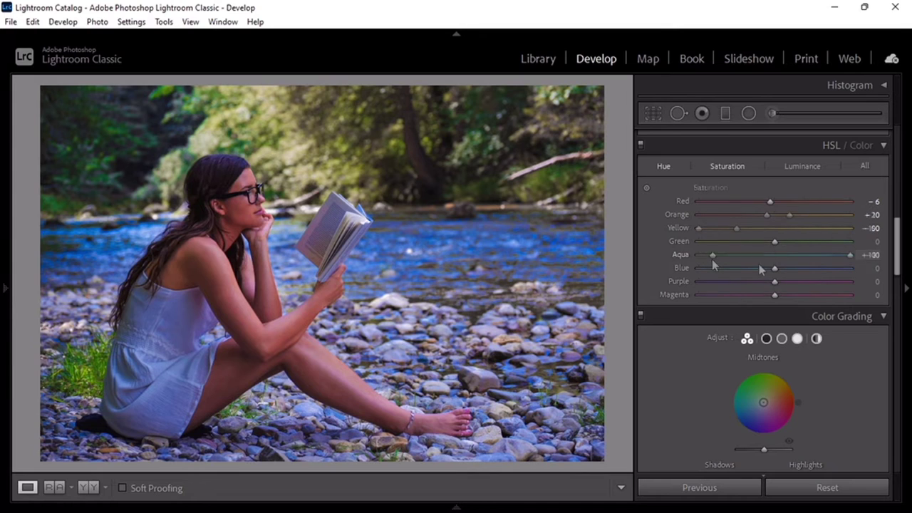
- Set Blue Hue to about -40
{"action": "scroll", "coordinate": [768, 268], "scroll_direction": "down", "scroll_amount": 2}
{"action": "scroll", "coordinate": [768, 268], "scroll_direction": "down", "scroll_amount": 2}
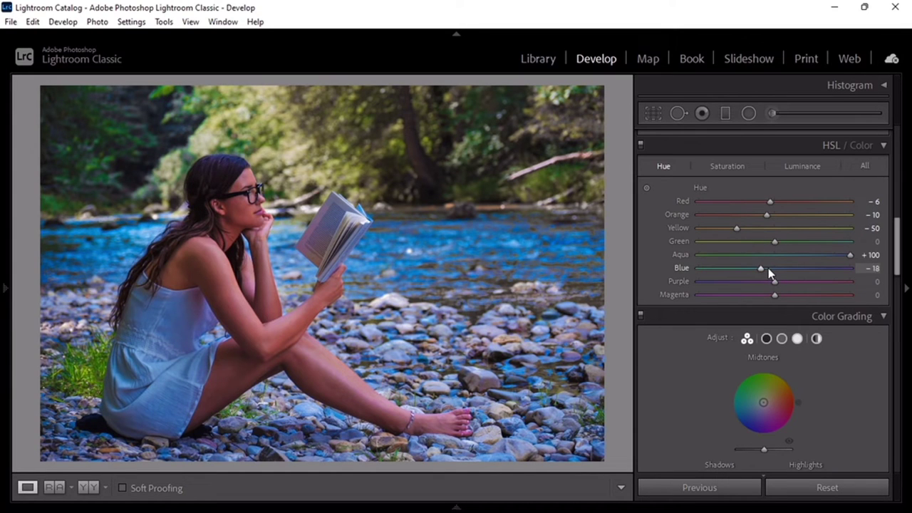
{"action": "scroll", "coordinate": [768, 268], "scroll_direction": "down", "scroll_amount": 2}
{"action": "scroll", "coordinate": [769, 268], "scroll_direction": "down", "scroll_amount": 2}
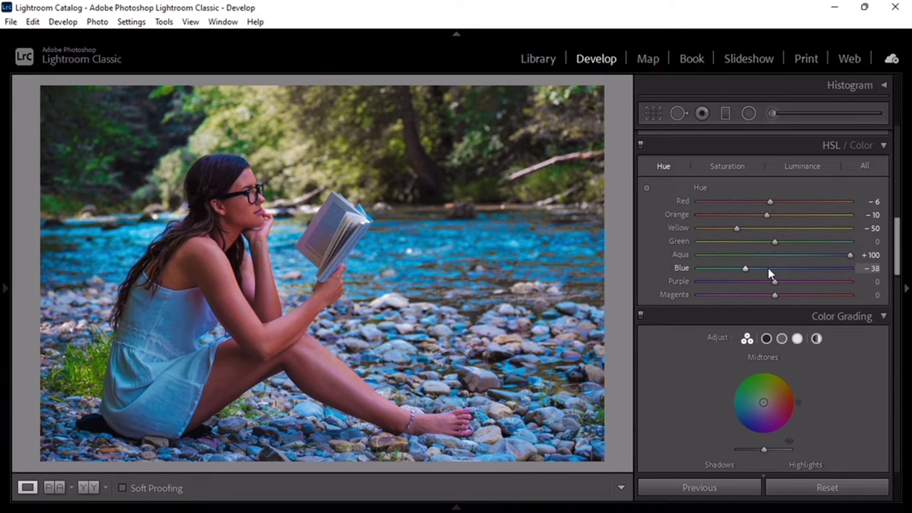
{"action": "scroll", "coordinate": [768, 267], "scroll_direction": "down", "scroll_amount": 2}
{"action": "scroll", "coordinate": [769, 268], "scroll_direction": "down", "scroll_amount": 2}
{"action": "left_click_drag", "start_coordinate": [738, 269], "coordinate": [743, 272]}
- Cut Blue Saturation to -51
{"action": "key", "text": "ctrl+alt+shift+s"}
{"action": "scroll", "coordinate": [772, 272], "scroll_direction": "down", "scroll_amount": 3}
{"action": "scroll", "coordinate": [772, 275], "scroll_direction": "down", "scroll_amount": 2}
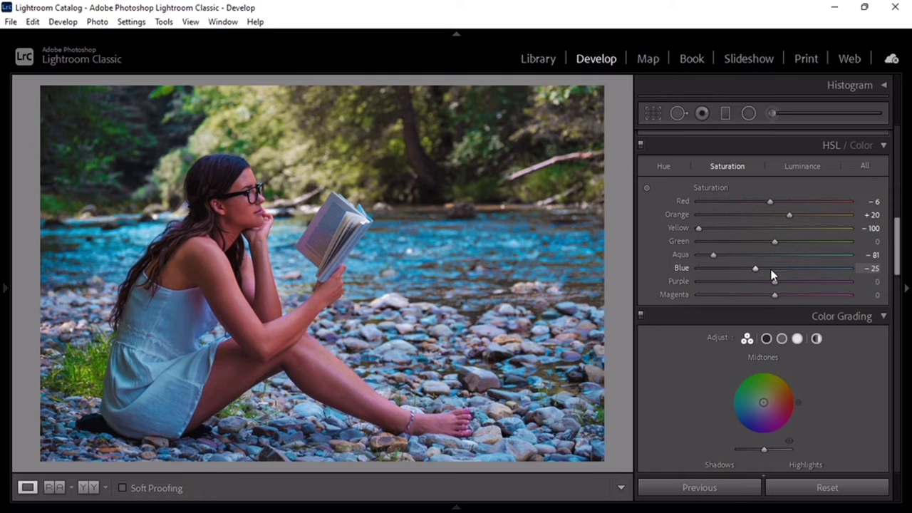
{"action": "scroll", "coordinate": [772, 275], "scroll_direction": "down", "scroll_amount": 1}
{"action": "scroll", "coordinate": [772, 275], "scroll_direction": "down", "scroll_amount": 2}
{"action": "scroll", "coordinate": [772, 275], "scroll_direction": "down", "scroll_amount": 1}
{"action": "scroll", "coordinate": [773, 276], "scroll_direction": "down", "scroll_amount": 2}
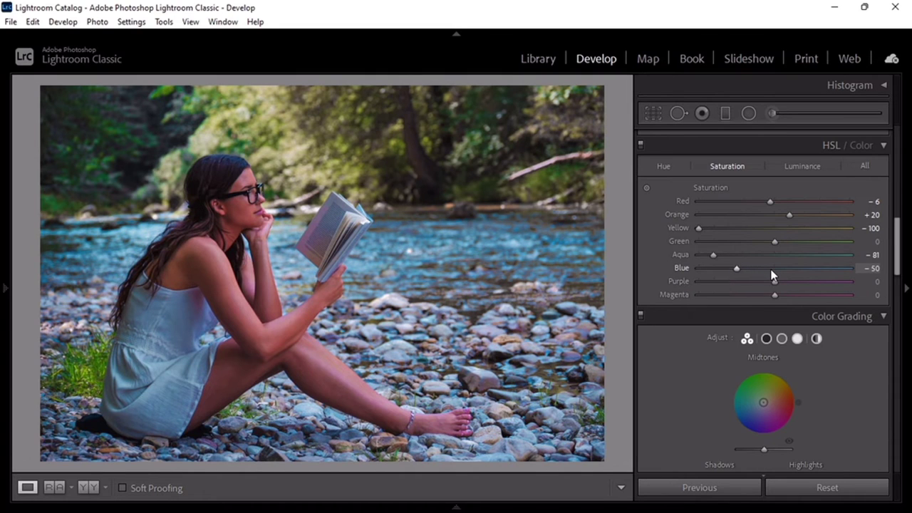
{"action": "scroll", "coordinate": [773, 275], "scroll_direction": "down", "scroll_amount": 1}
- Lower Blue Luminance slightly and drop Purple Saturation to -69
{"action": "key", "text": "ctrl+alt+shift+l"}
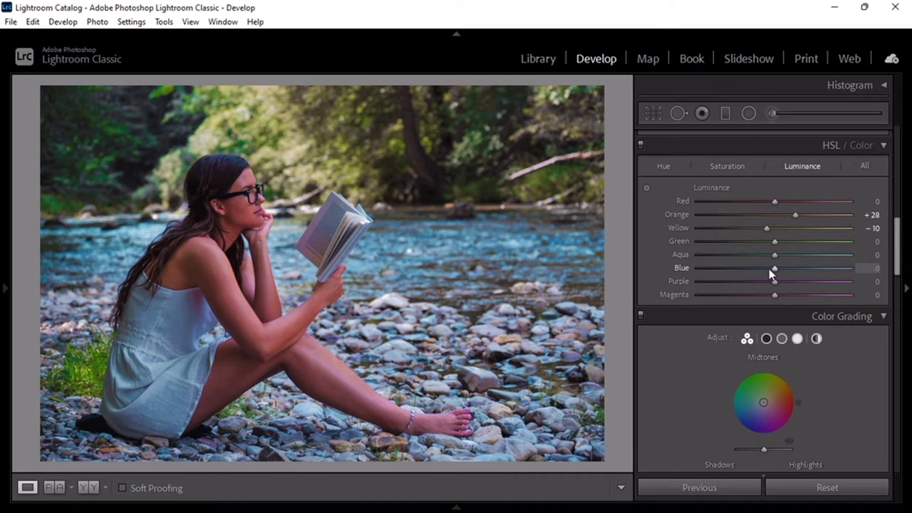
{"action": "scroll", "coordinate": [767, 269], "scroll_direction": "down", "scroll_amount": 1}
{"action": "scroll", "coordinate": [766, 268], "scroll_direction": "down", "scroll_amount": 1}
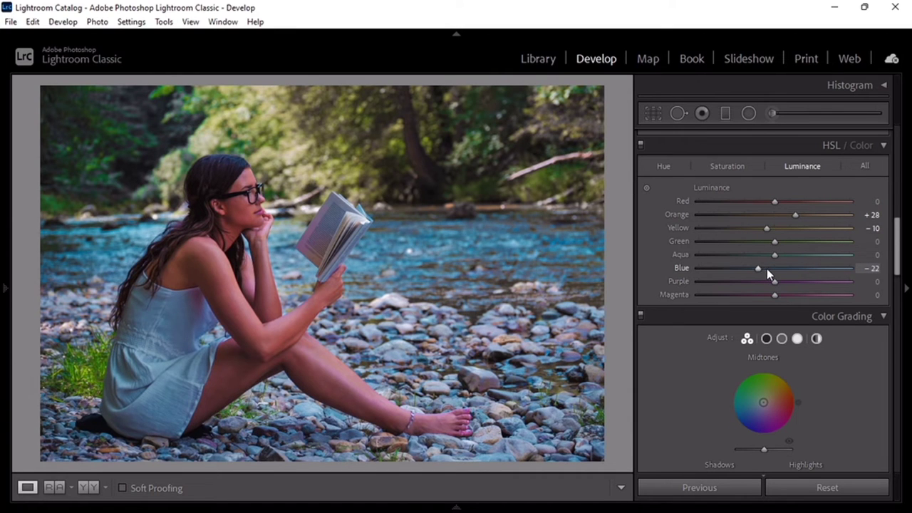
{"action": "scroll", "coordinate": [767, 269], "scroll_direction": "down", "scroll_amount": 1}
{"action": "scroll", "coordinate": [767, 269], "scroll_direction": "down", "scroll_amount": 1}
{"action": "scroll", "coordinate": [767, 269], "scroll_direction": "up", "scroll_amount": 1}
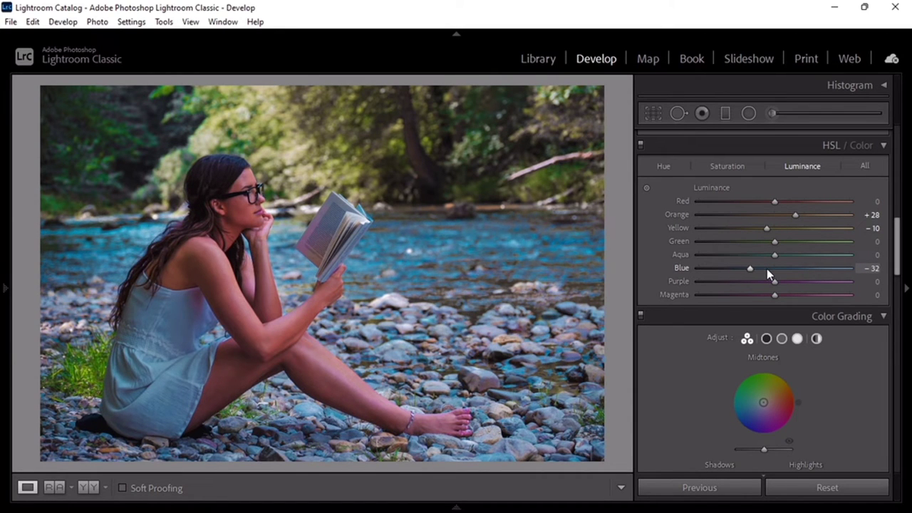
{"action": "scroll", "coordinate": [767, 269], "scroll_direction": "up", "scroll_amount": 1}
{"action": "scroll", "coordinate": [766, 269], "scroll_direction": "up", "scroll_amount": 1}
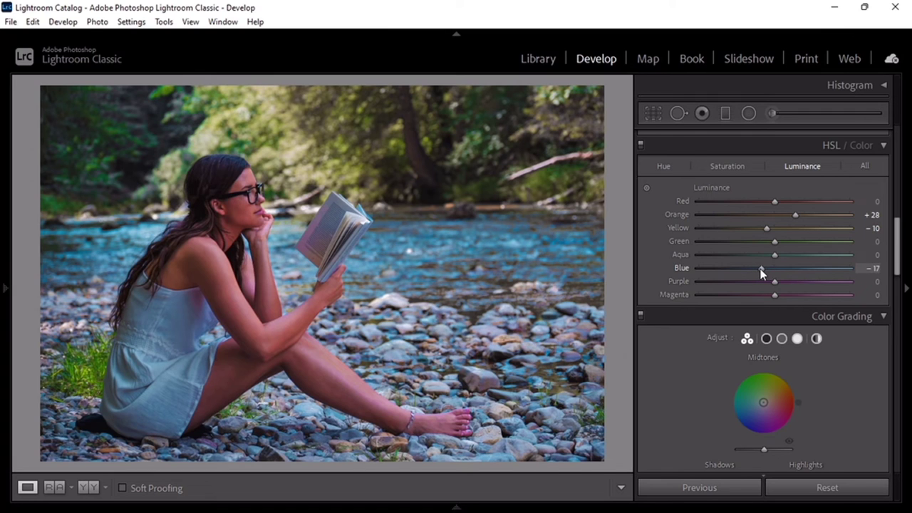
{"action": "scroll", "coordinate": [761, 269], "scroll_direction": "down", "scroll_amount": 1}
{"action": "key", "text": "ctrl+alt+shift+s"}
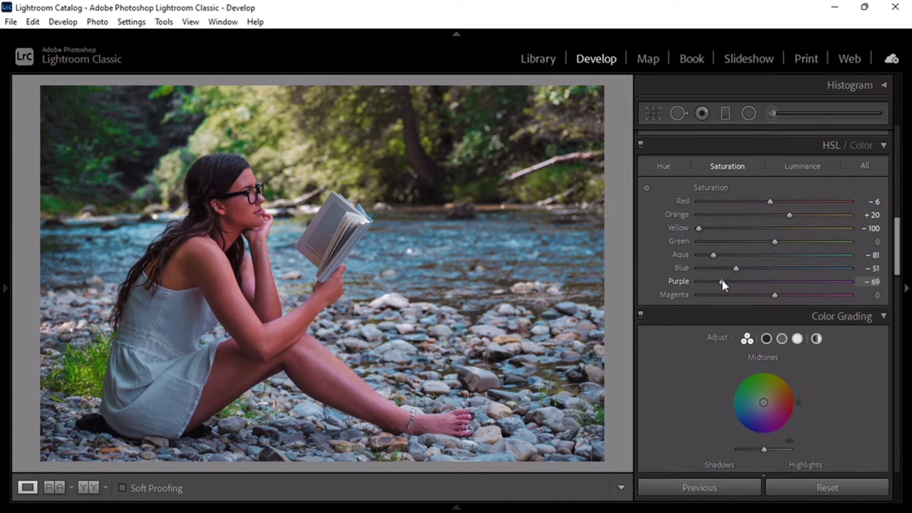
- Lower Purple Saturation to -75 and raise Purple Luminance to +24
{"action": "left_click_drag", "start_coordinate": [724, 281], "coordinate": [720, 282]}
{"action": "key", "text": "ctrl+alt+shift+l"}
{"action": "left_click_drag", "start_coordinate": [764, 283], "coordinate": [766, 284]}
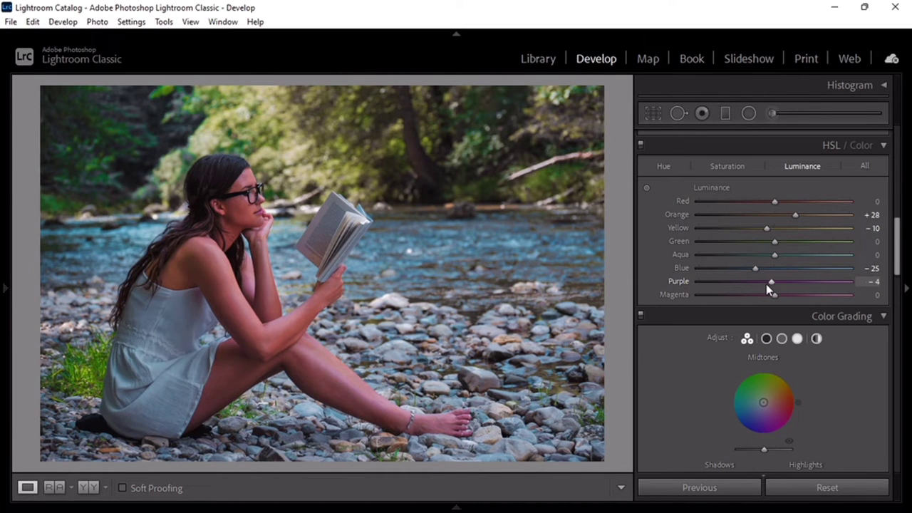
{"action": "scroll", "coordinate": [766, 284], "scroll_direction": "up", "scroll_amount": 5}
{"action": "scroll", "coordinate": [766, 285], "scroll_direction": "up", "scroll_amount": 5}
{"action": "scroll", "coordinate": [766, 284], "scroll_direction": "up", "scroll_amount": 5}
{"action": "scroll", "coordinate": [767, 286], "scroll_direction": "up", "scroll_amount": 5}
{"action": "scroll", "coordinate": [768, 286], "scroll_direction": "up", "scroll_amount": 5}
{"action": "scroll", "coordinate": [780, 280], "scroll_direction": "up", "scroll_amount": 5}
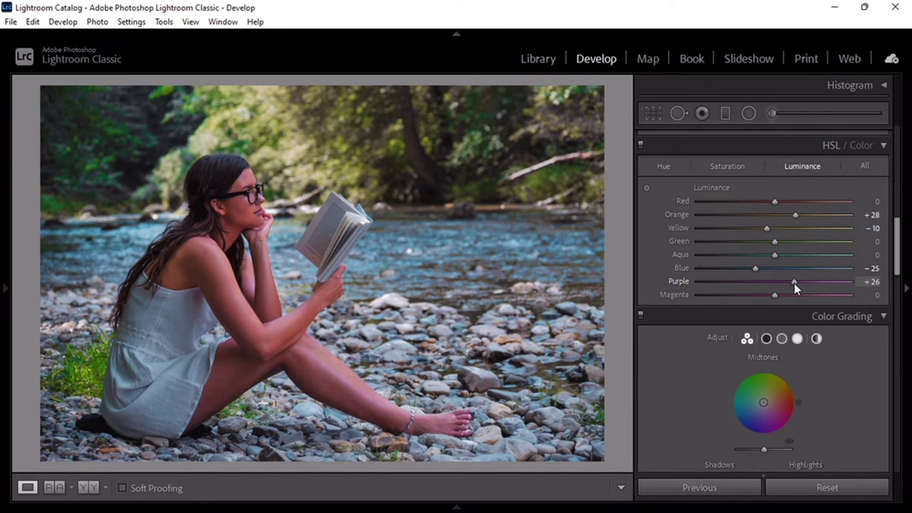
- Set Magenta Hue +25, Saturation -10 and Luminance +10
{"action": "key", "text": "ctrl+alt+shift+h"}
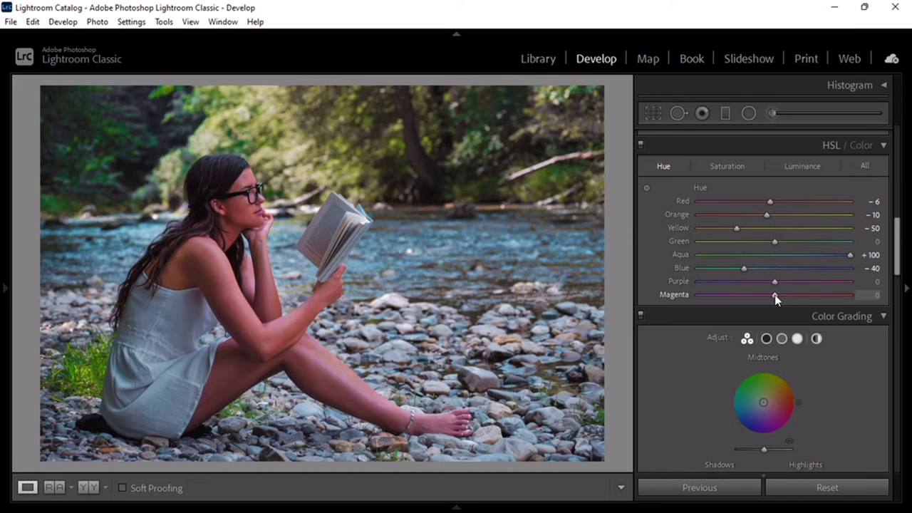
{"action": "scroll", "coordinate": [775, 294], "scroll_direction": "up", "scroll_amount": 3}
{"action": "scroll", "coordinate": [774, 294], "scroll_direction": "up", "scroll_amount": 5}
{"action": "key", "text": "ctrl+alt+shift+s"}
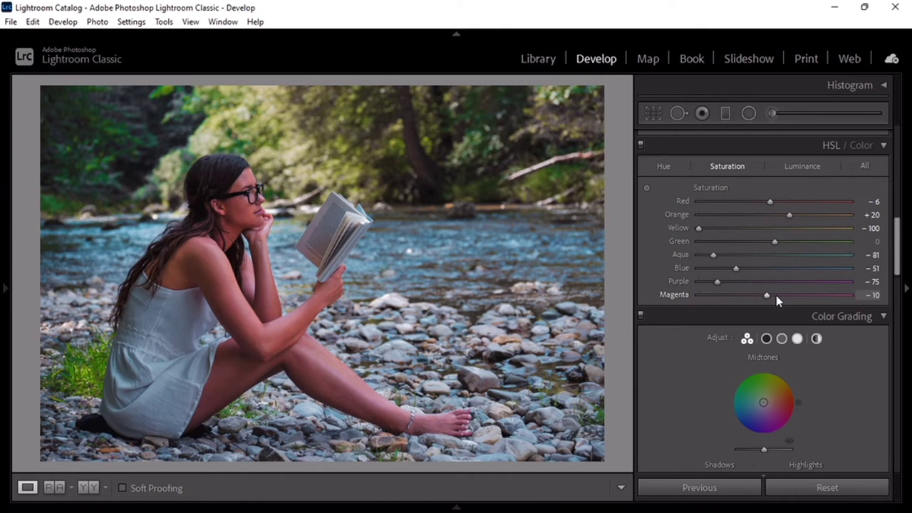
{"action": "key", "text": "ctrl+alt+shift+l"}
{"action": "scroll", "coordinate": [774, 297], "scroll_direction": "up", "scroll_amount": 5}
{"action": "scroll", "coordinate": [773, 297], "scroll_direction": "up", "scroll_amount": 5}
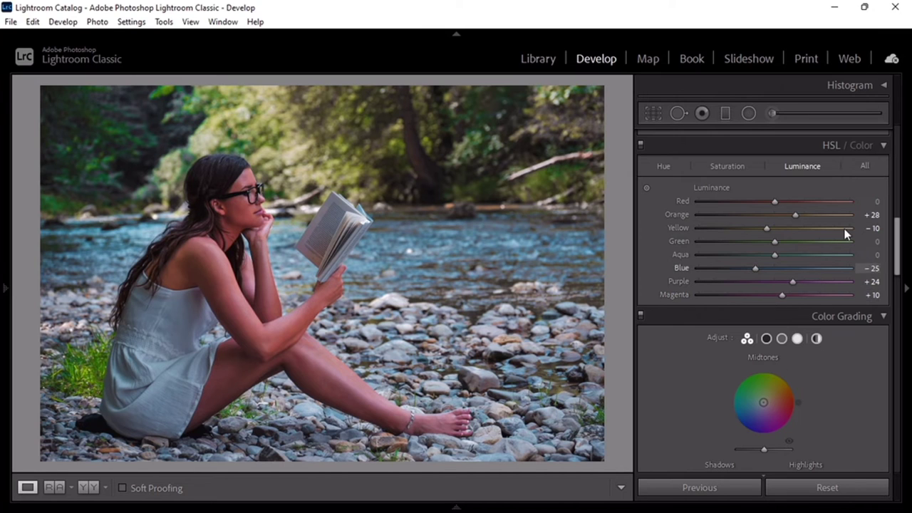
- Set Texture +10, Clarity +10 and Dehaze +8 in the Presence section
{"action": "left_click_drag", "start_coordinate": [897, 250], "coordinate": [897, 182]}
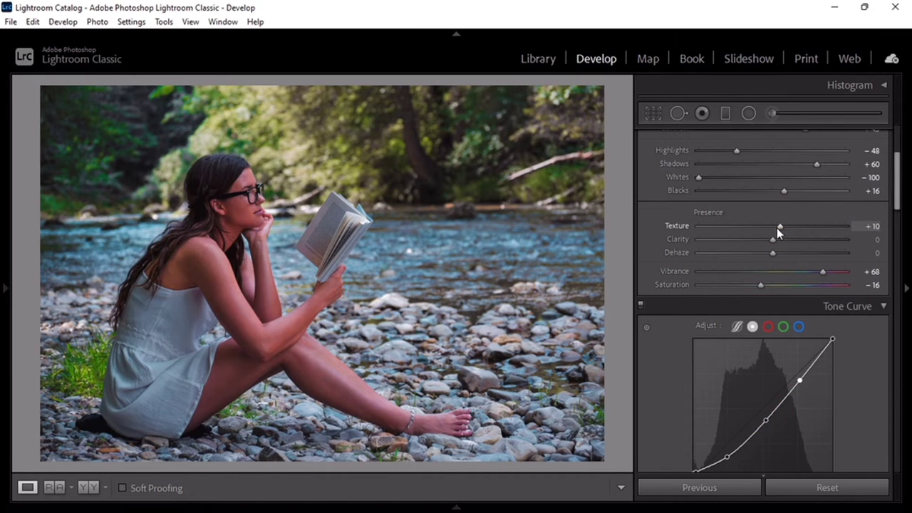
{"action": "scroll", "coordinate": [768, 241], "scroll_direction": "down", "scroll_amount": 7}
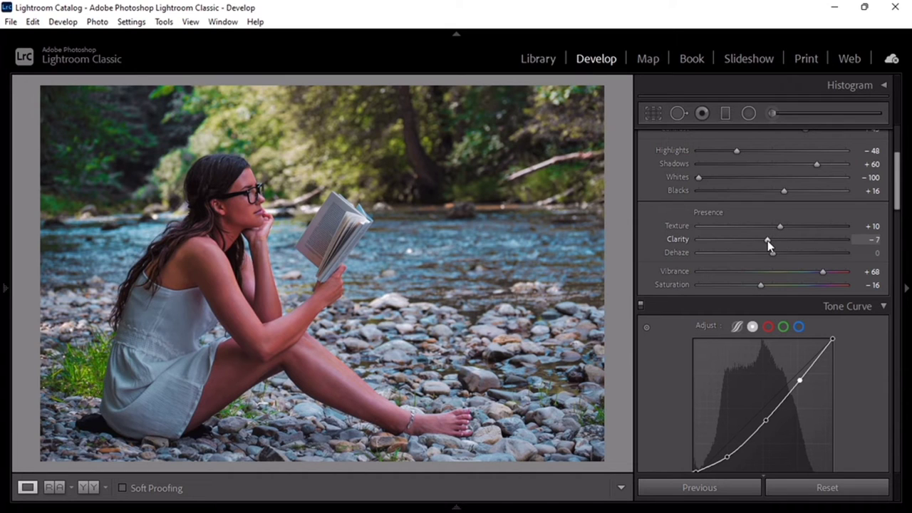
{"action": "scroll", "coordinate": [768, 245], "scroll_direction": "up", "scroll_amount": 5}
{"action": "scroll", "coordinate": [768, 246], "scroll_direction": "up", "scroll_amount": 5}
{"action": "scroll", "coordinate": [768, 246], "scroll_direction": "up", "scroll_amount": 5}
{"action": "scroll", "coordinate": [768, 245], "scroll_direction": "up", "scroll_amount": 5}
{"action": "scroll", "coordinate": [768, 245], "scroll_direction": "up", "scroll_amount": 2}
{"action": "scroll", "coordinate": [769, 246], "scroll_direction": "down", "scroll_amount": 3}
{"action": "scroll", "coordinate": [769, 245], "scroll_direction": "down", "scroll_amount": 4}
{"action": "scroll", "coordinate": [782, 245], "scroll_direction": "up", "scroll_amount": 1}
{"action": "scroll", "coordinate": [775, 254], "scroll_direction": "up", "scroll_amount": 2}
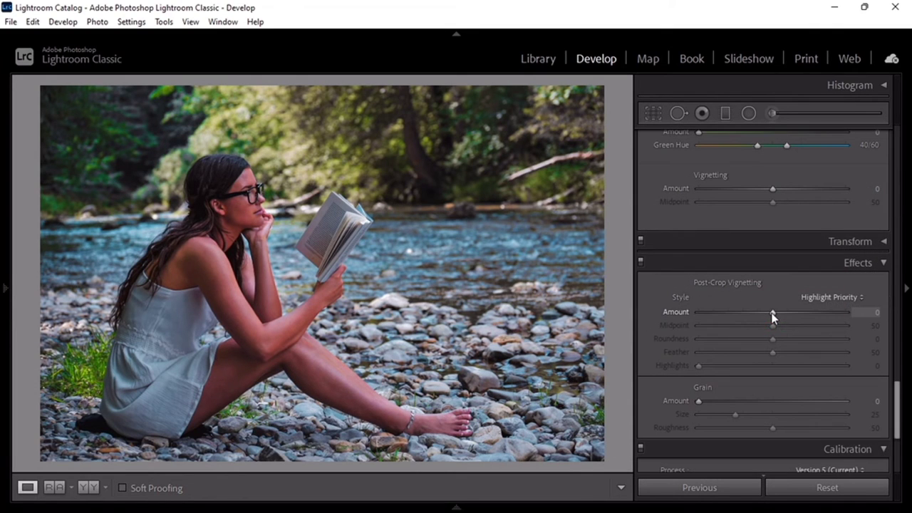
- Set Post-Crop Vignetting to amount -10, midpoint 17 and feather 90
{"action": "scroll", "coordinate": [773, 318], "scroll_direction": "up", "scroll_amount": 5}
{"action": "scroll", "coordinate": [774, 317], "scroll_direction": "up", "scroll_amount": 5}
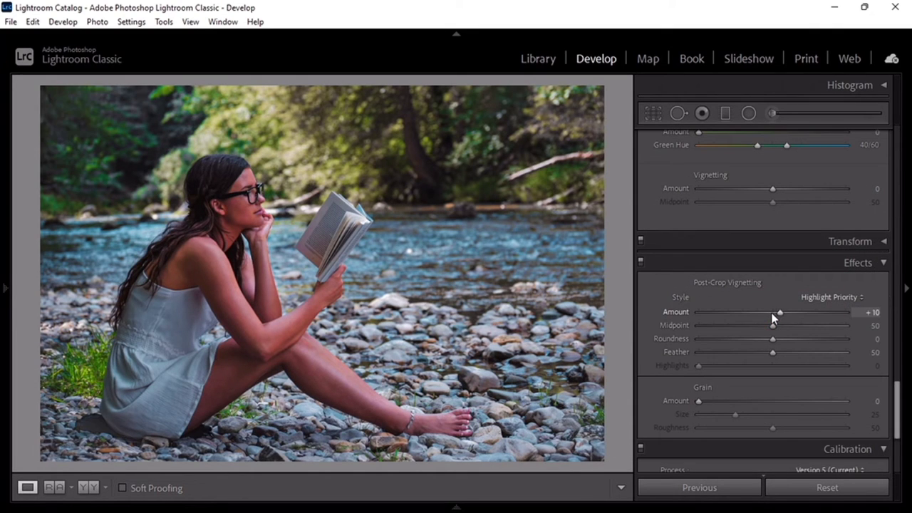
{"action": "scroll", "coordinate": [773, 319], "scroll_direction": "down", "scroll_amount": 10}
{"action": "scroll", "coordinate": [773, 318], "scroll_direction": "down", "scroll_amount": 10}
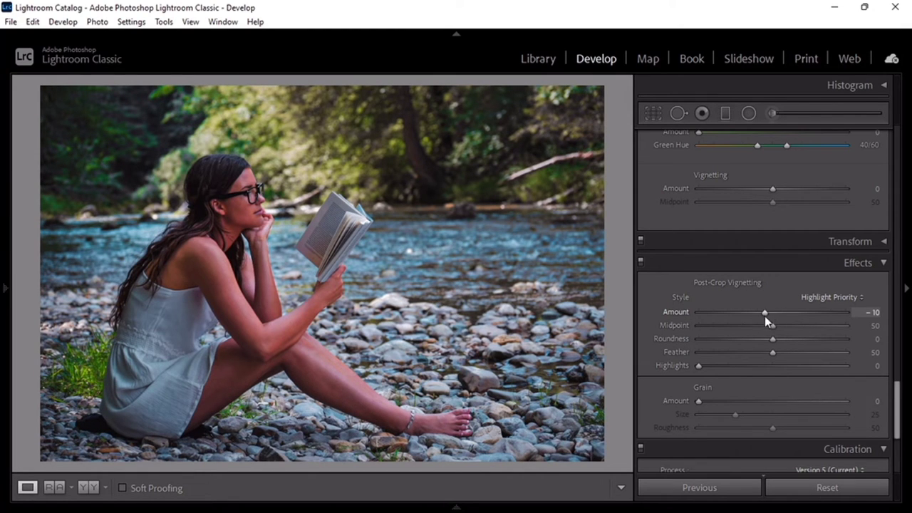
{"action": "scroll", "coordinate": [765, 325], "scroll_direction": "down", "scroll_amount": 4}
{"action": "scroll", "coordinate": [765, 325], "scroll_direction": "down", "scroll_amount": 1}
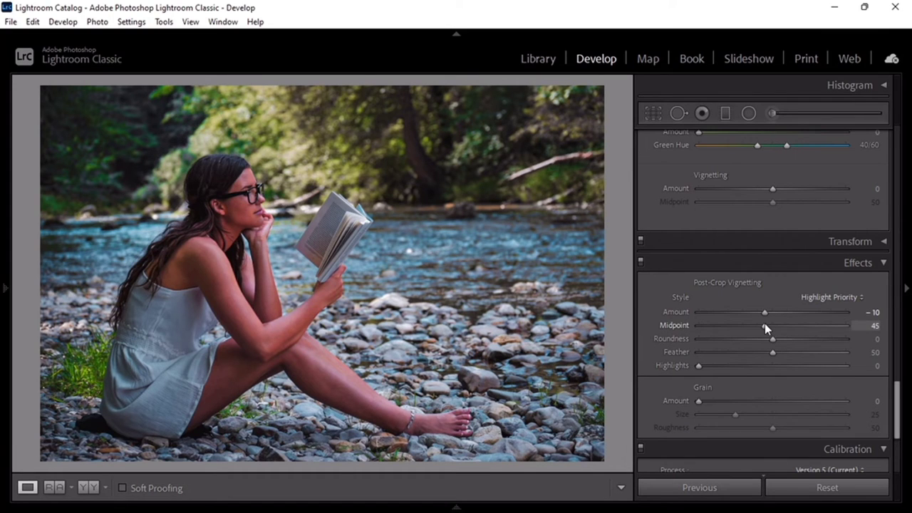
{"action": "scroll", "coordinate": [765, 325], "scroll_direction": "down", "scroll_amount": 2}
{"action": "scroll", "coordinate": [765, 324], "scroll_direction": "down", "scroll_amount": 4}
{"action": "scroll", "coordinate": [764, 325], "scroll_direction": "down", "scroll_amount": 6}
{"action": "scroll", "coordinate": [765, 325], "scroll_direction": "down", "scroll_amount": 8}
{"action": "scroll", "coordinate": [765, 325], "scroll_direction": "down", "scroll_amount": 2}
{"action": "left_click_drag", "start_coordinate": [723, 323], "coordinate": [724, 323]}
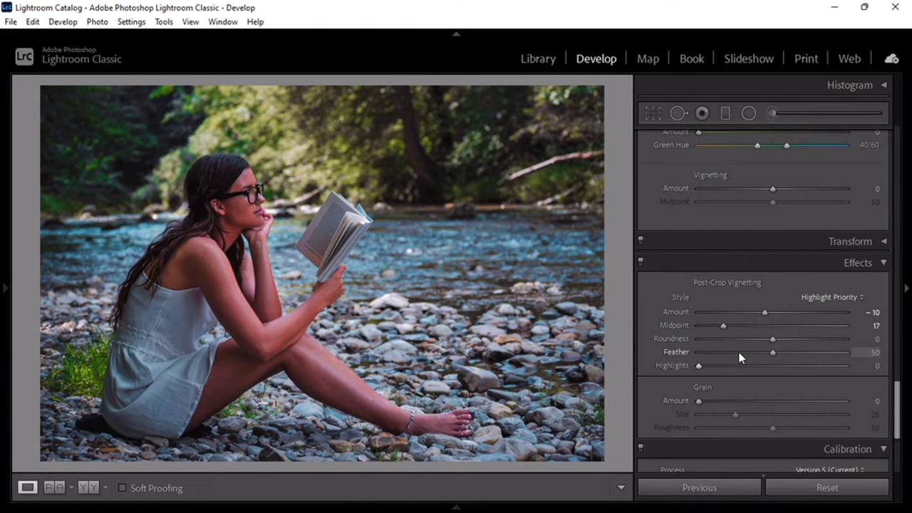
{"action": "left_click", "coordinate": [740, 352]}
{"action": "left_click_drag", "start_coordinate": [745, 356], "coordinate": [834, 361]}
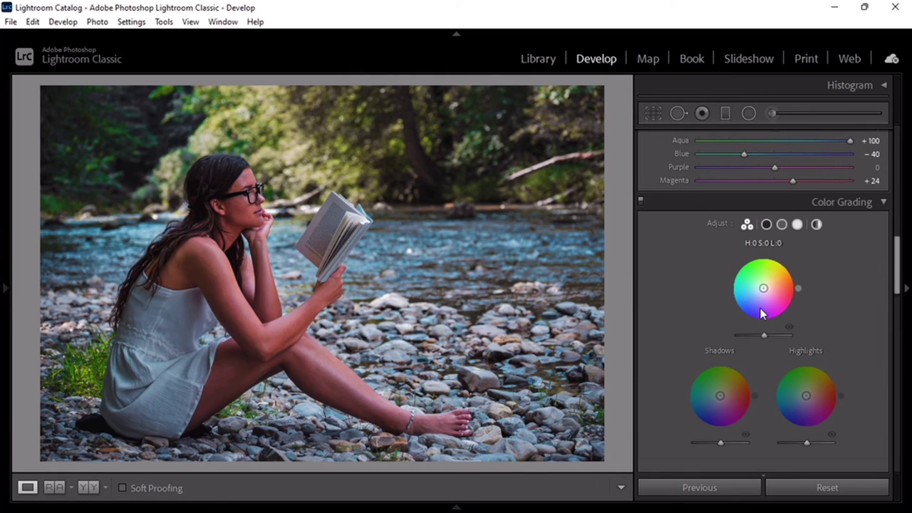
- In Color Grading, brighten midtones and shadows and lower highlights luminance to -13
{"action": "left_click_drag", "start_coordinate": [764, 337], "coordinate": [764, 337]}
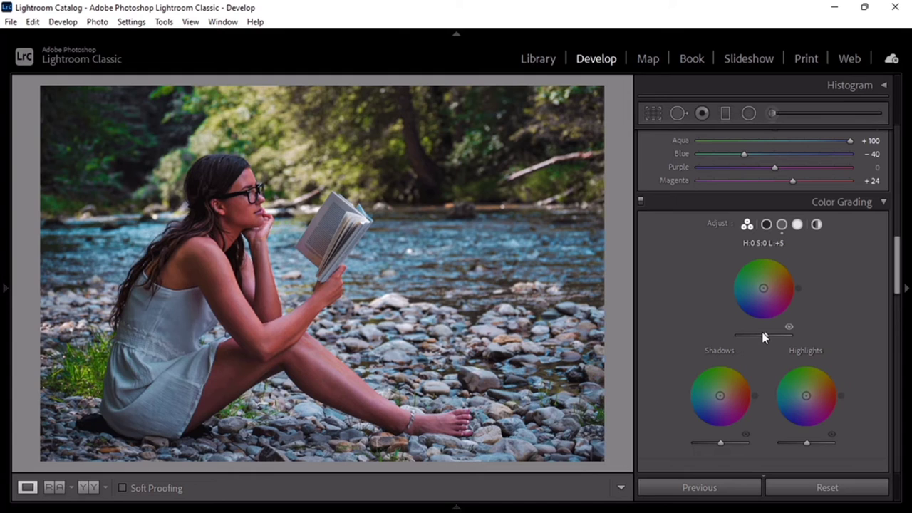
{"action": "key", "text": "Up"}
{"action": "key", "text": "Up"}
{"action": "key", "text": "Up"}
{"action": "key", "text": "Up"}
{"action": "key", "text": "Down"}
{"action": "key", "text": "Down"}
{"action": "key", "text": "Down"}
{"action": "key", "text": "Down"}
{"action": "key", "text": "Down"}
{"action": "key", "text": "Down"}
{"action": "key", "text": "Down"}
{"action": "key", "text": "Down"}
{"action": "key", "text": "Down"}
{"action": "key", "text": "Down"}
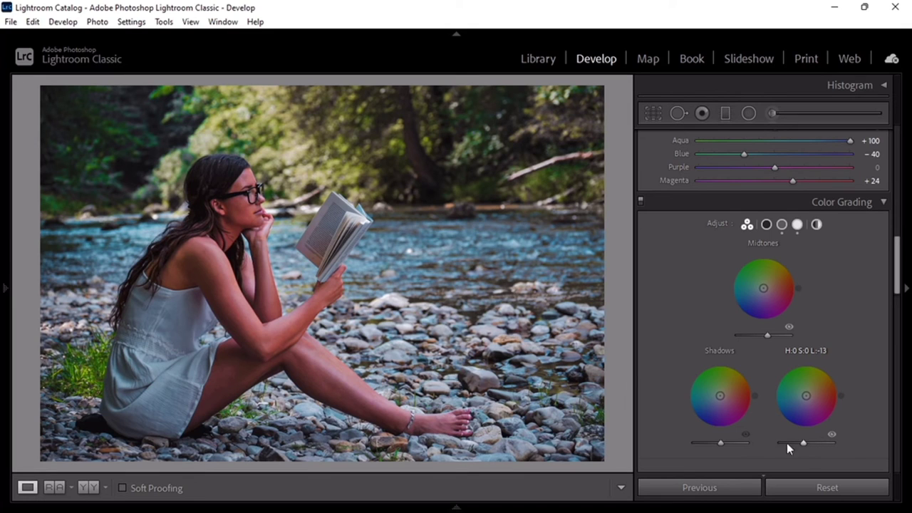
{"action": "key", "text": "Up"}
{"action": "key", "text": "Up"}
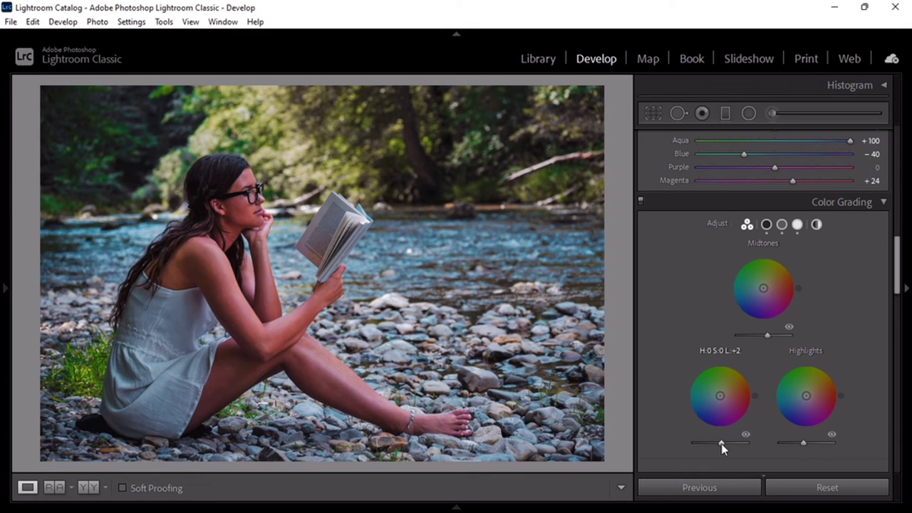
{"action": "key", "text": "Up"}
{"action": "key", "text": "Up"}
{"action": "key", "text": "Up"}
{"action": "key", "text": "Up"}
{"action": "key", "text": "Up"}
{"action": "key", "text": "Up"}
- Shift the color grading balance toward shadows at -33
{"action": "left_click_drag", "start_coordinate": [899, 289], "coordinate": [891, 320]}
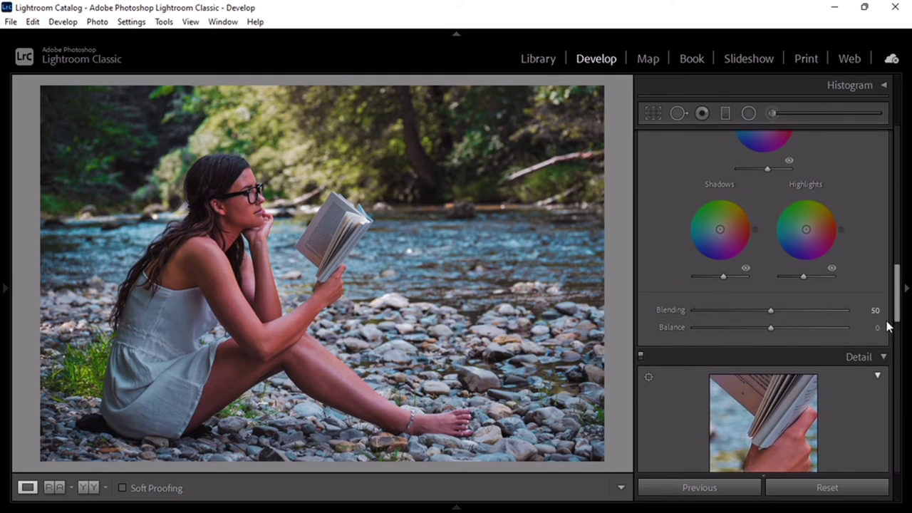
{"action": "left_click", "coordinate": [769, 328]}
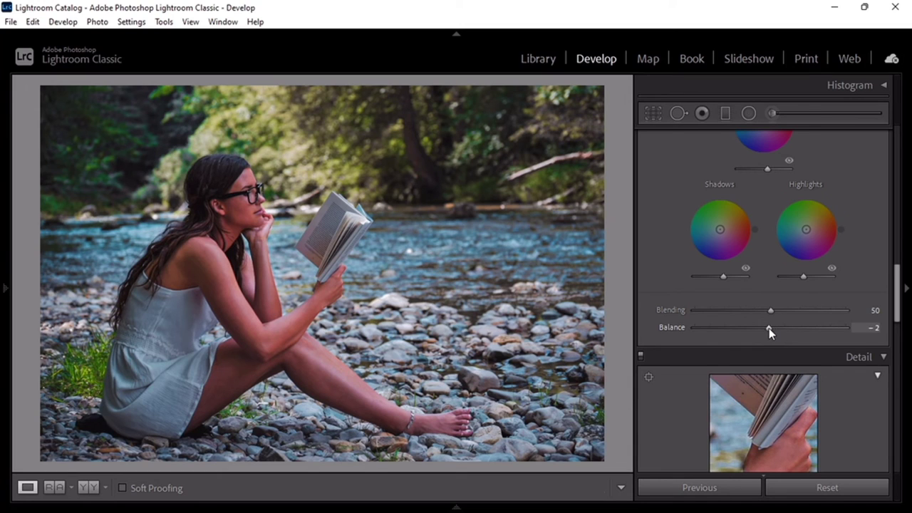
{"action": "key", "text": "Down"}
{"action": "key", "text": "Down"}
{"action": "key", "text": "Down"}
{"action": "key", "text": "Down"}
{"action": "key", "text": "Down"}
{"action": "key", "text": "Down"}
{"action": "key", "text": "Down"}
{"action": "key", "text": "Down"}
{"action": "key", "text": "Down"}
{"action": "key", "text": "Down"}
{"action": "key", "text": "Down"}
{"action": "key", "text": "Down"}
{"action": "key", "text": "Down"}
{"action": "key", "text": "Down"}
{"action": "key", "text": "Down"}
{"action": "key", "text": "Down"}
{"action": "key", "text": "Down"}
{"action": "key", "text": "Down"}
{"action": "key", "text": "Down"}
{"action": "key", "text": "Down"}
{"action": "key", "text": "Down"}
{"action": "key", "text": "Down"}
{"action": "key", "text": "Down"}
{"action": "key", "text": "Down"}
- Set sharpening amount to 16 with detail 25
{"action": "scroll", "coordinate": [789, 337], "scroll_direction": "down", "scroll_amount": 5}
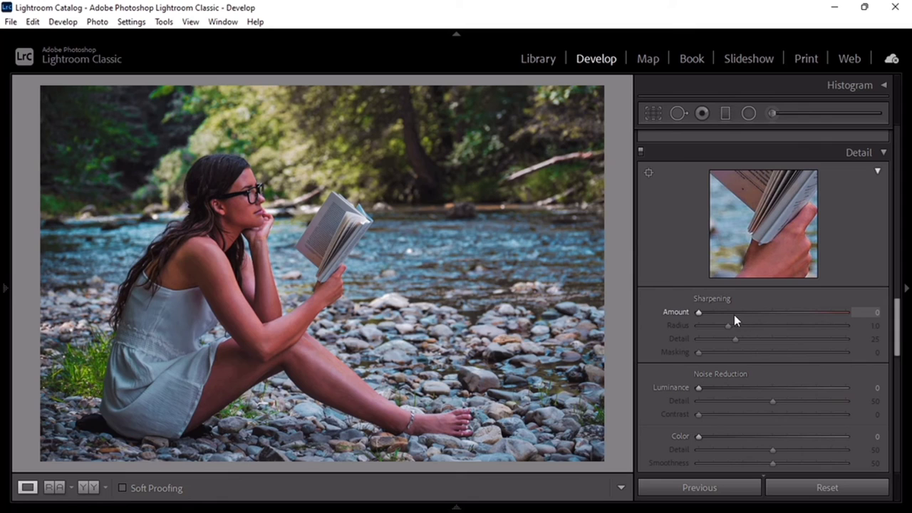
{"action": "key", "text": "Up"}
{"action": "key", "text": "Up"}
{"action": "key", "text": "Up"}
{"action": "key", "text": "Up"}
{"action": "key", "text": "Up"}
{"action": "key", "text": "Up"}
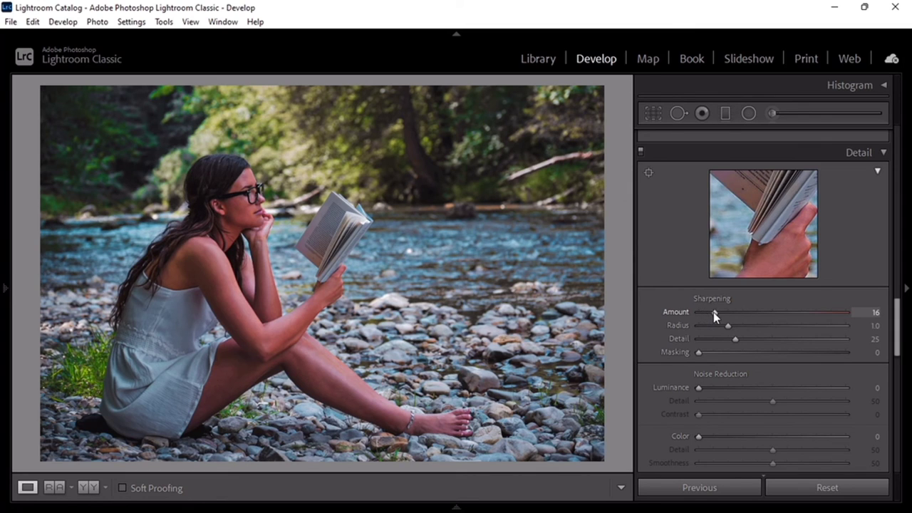
{"action": "left_click", "coordinate": [718, 340]}
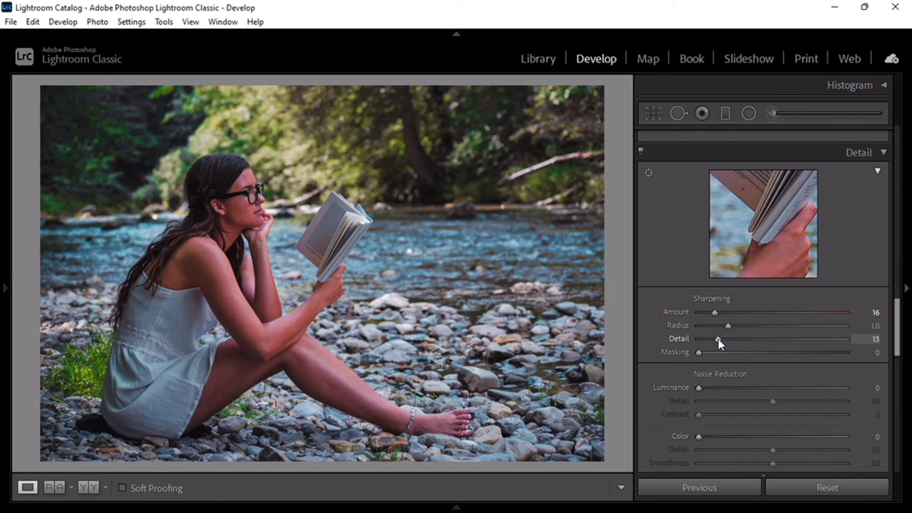
{"action": "left_click_drag", "start_coordinate": [718, 340], "coordinate": [734, 341]}
{"action": "left_click", "coordinate": [737, 342]}
{"action": "left_click_drag", "start_coordinate": [738, 342], "coordinate": [737, 342]}
- Apply noise reduction with luminance 11 and color 13
{"action": "scroll", "coordinate": [698, 295], "scroll_direction": "down", "scroll_amount": 3}
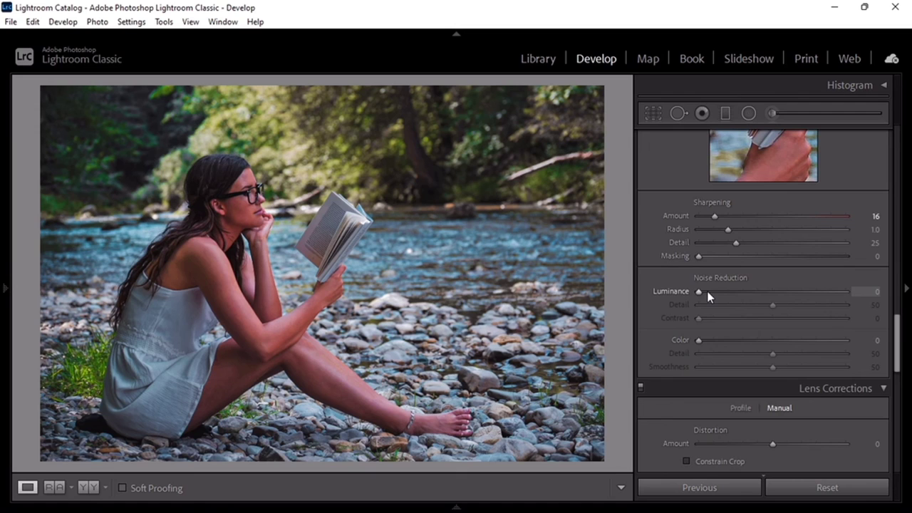
{"action": "scroll", "coordinate": [707, 296], "scroll_direction": "up", "scroll_amount": 5}
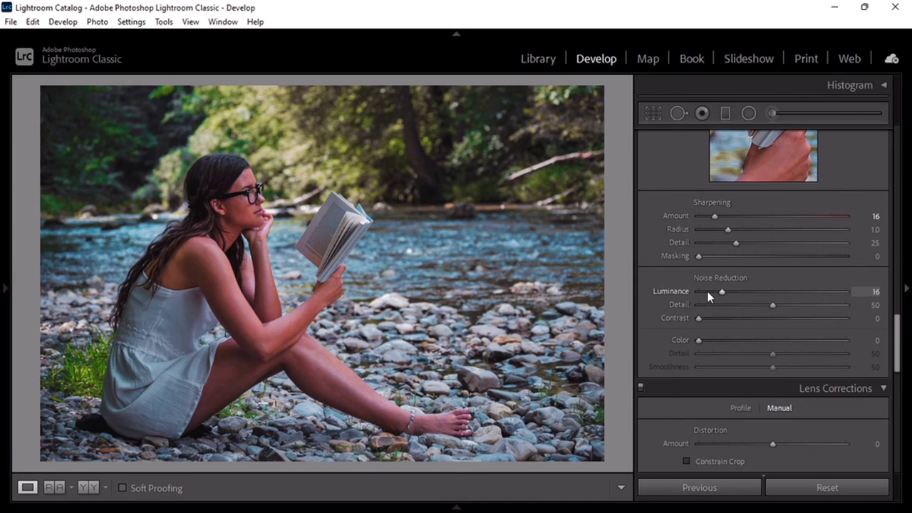
{"action": "scroll", "coordinate": [708, 297], "scroll_direction": "down", "scroll_amount": 5}
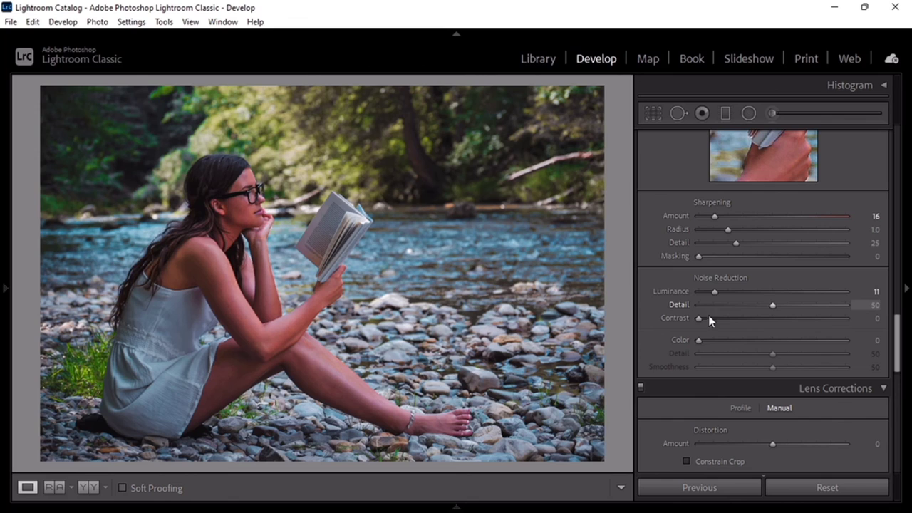
{"action": "left_click", "coordinate": [723, 340]}
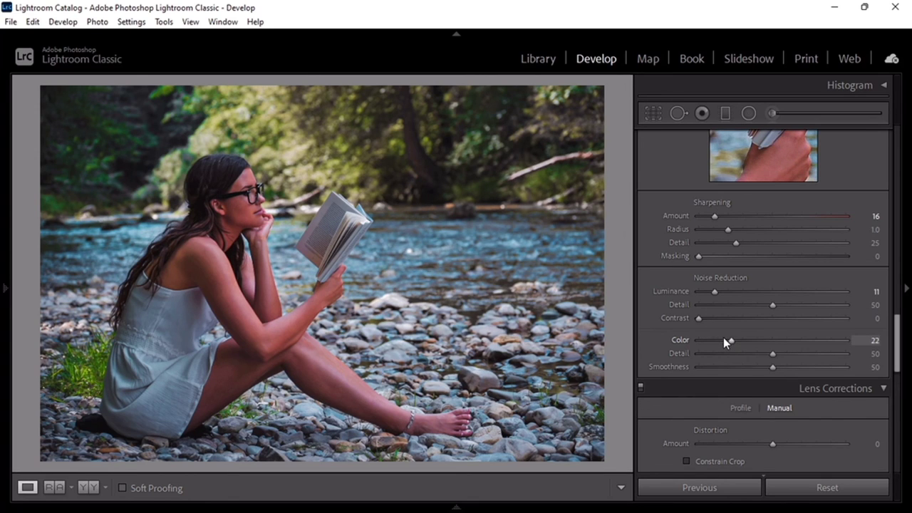
{"action": "scroll", "coordinate": [724, 342], "scroll_direction": "up", "scroll_amount": 3}
{"action": "scroll", "coordinate": [723, 342], "scroll_direction": "up", "scroll_amount": 2}
{"action": "left_click_drag", "start_coordinate": [719, 341], "coordinate": [720, 340]}
{"action": "mouse_move", "coordinate": [897, 342]}
{"action": "left_mouse_down"}
{"action": "mouse_move", "coordinate": [896, 178]}
{"action": "mouse_move", "coordinate": [905, 467]}
{"action": "left_mouse_up"}
- Export the photo as a DNG to D:\PRESET FO LR\lr preset for capureme
{"action": "left_click", "coordinate": [10, 22]}
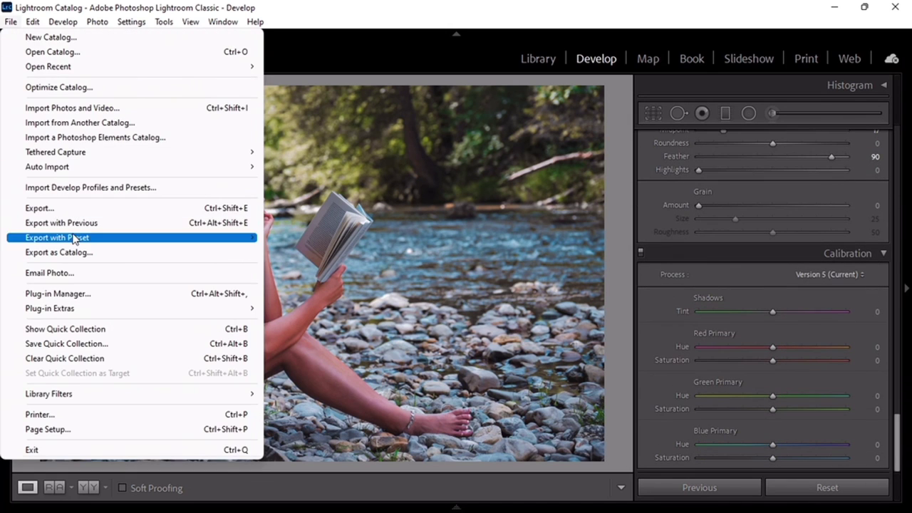
{"action": "left_click", "coordinate": [303, 266]}
{"action": "left_click", "coordinate": [314, 304]}
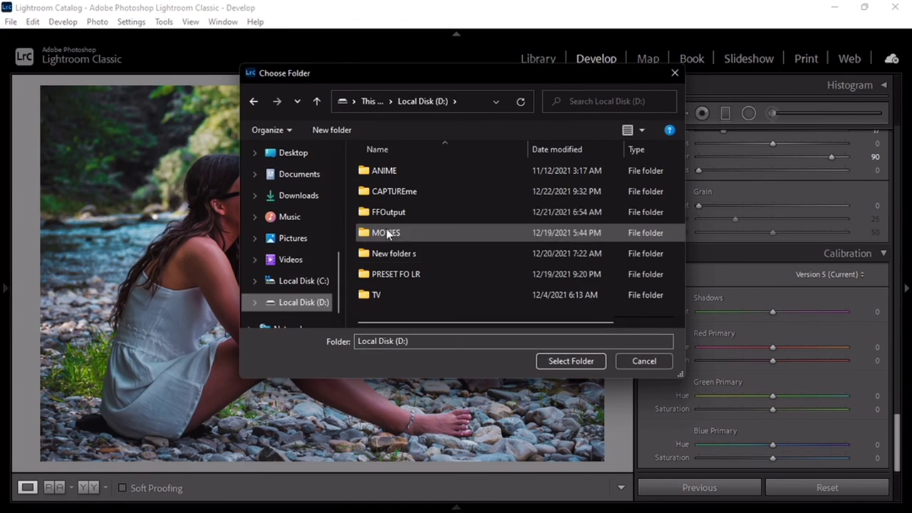
{"action": "double_click", "coordinate": [394, 275]}
{"action": "double_click", "coordinate": [407, 191]}
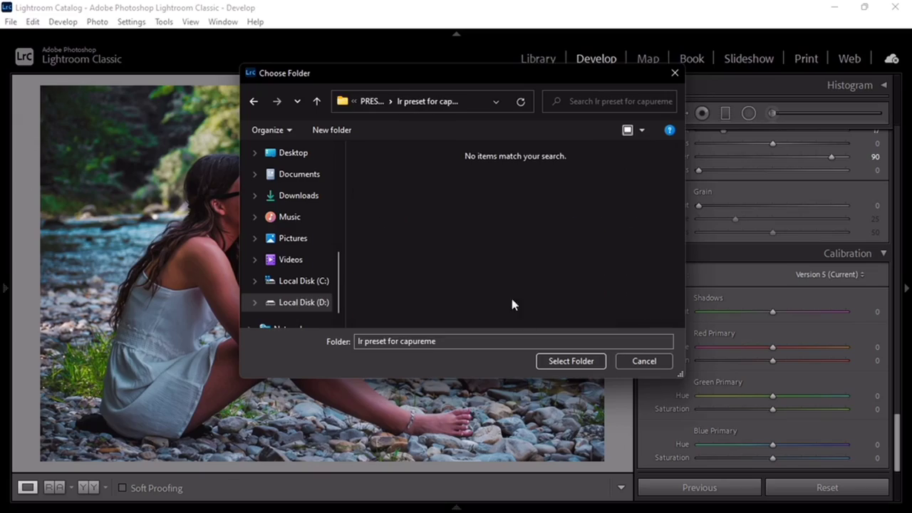
{"action": "left_click", "coordinate": [563, 365]}
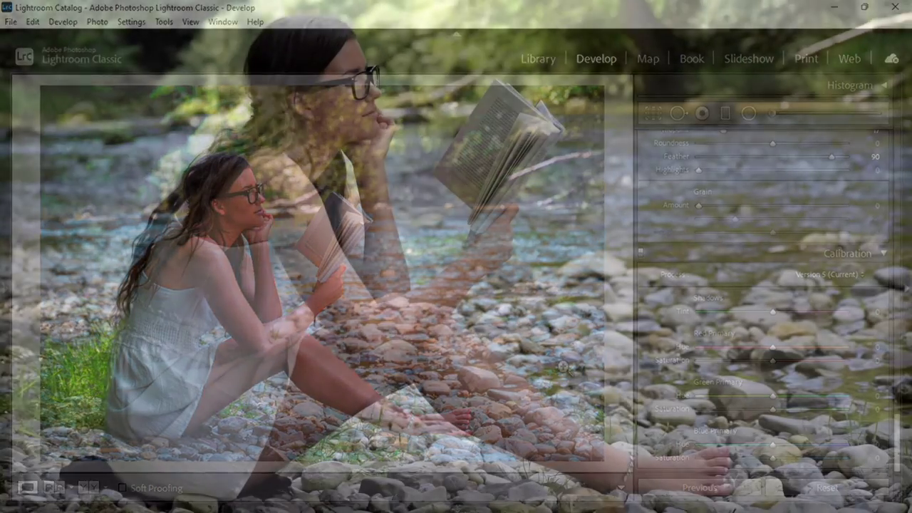